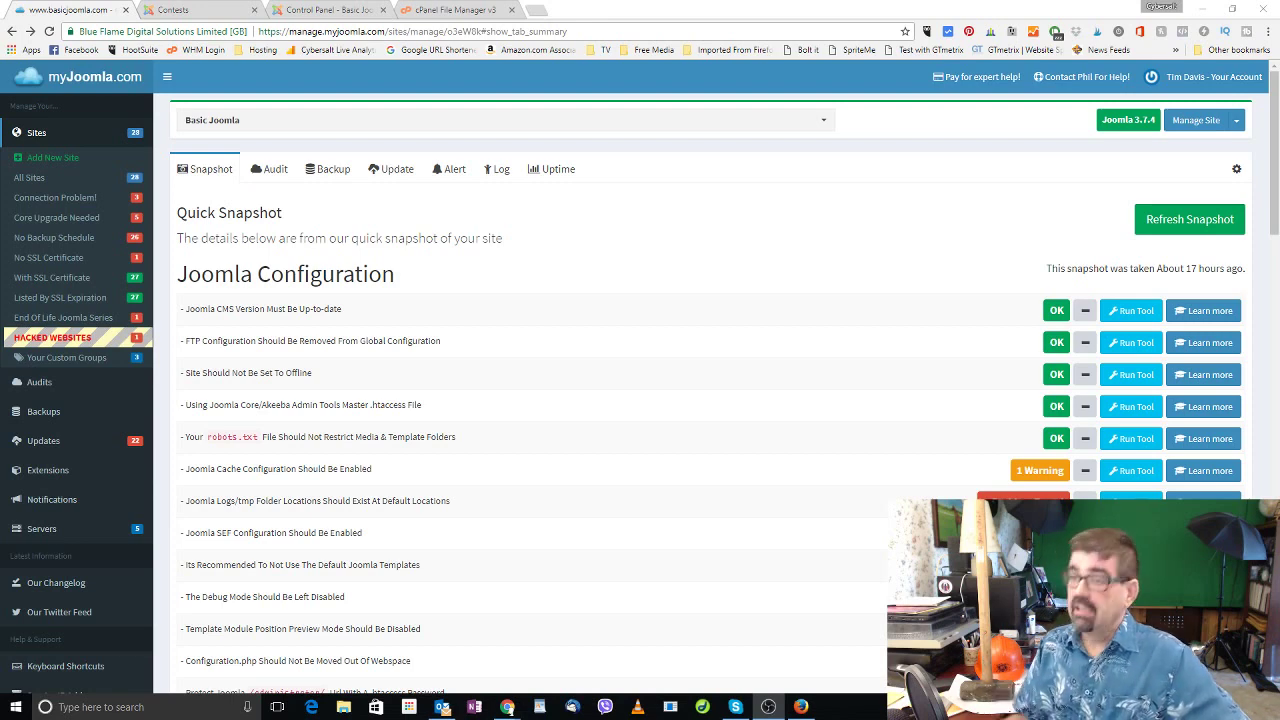
Step: Look over the Basic Joomla contest page and the site's audit results in myJoomla
{"action": "left_click", "coordinate": [172, 10]}
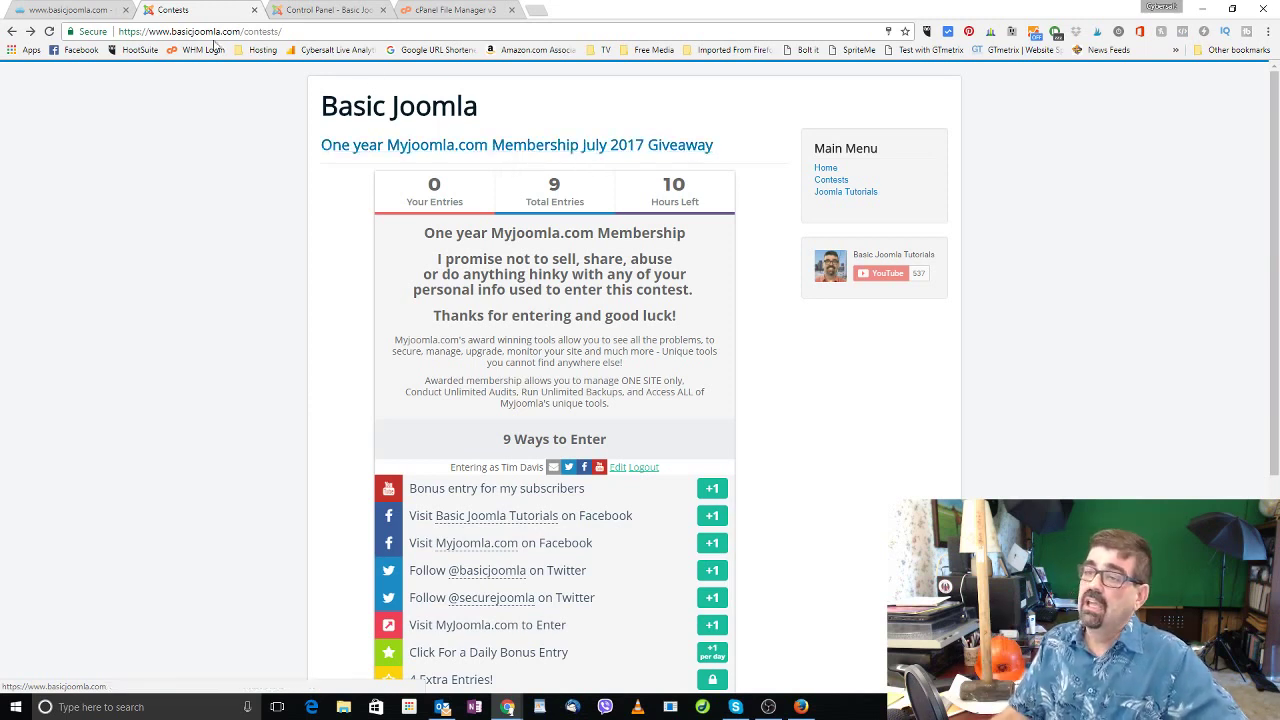
{"action": "left_click", "coordinate": [63, 14]}
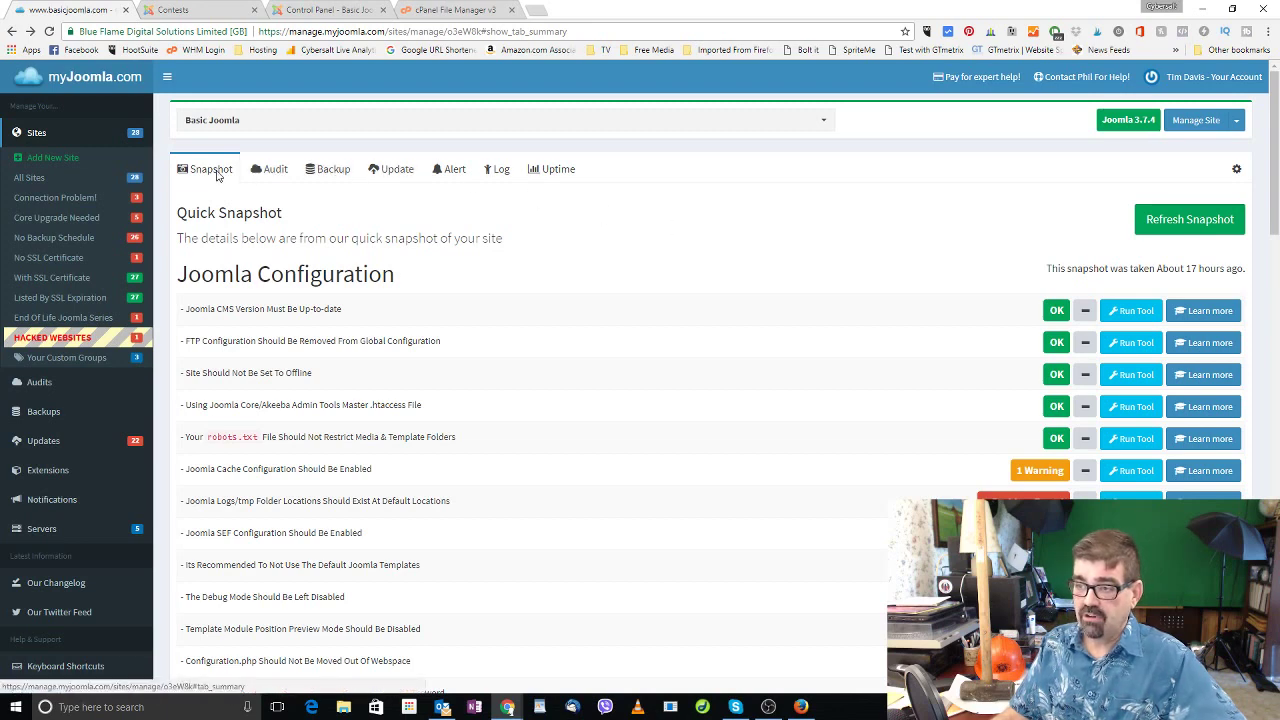
{"action": "left_click", "coordinate": [272, 169]}
{"action": "scroll", "coordinate": [878, 310], "scroll_direction": "down", "scroll_amount": 3}
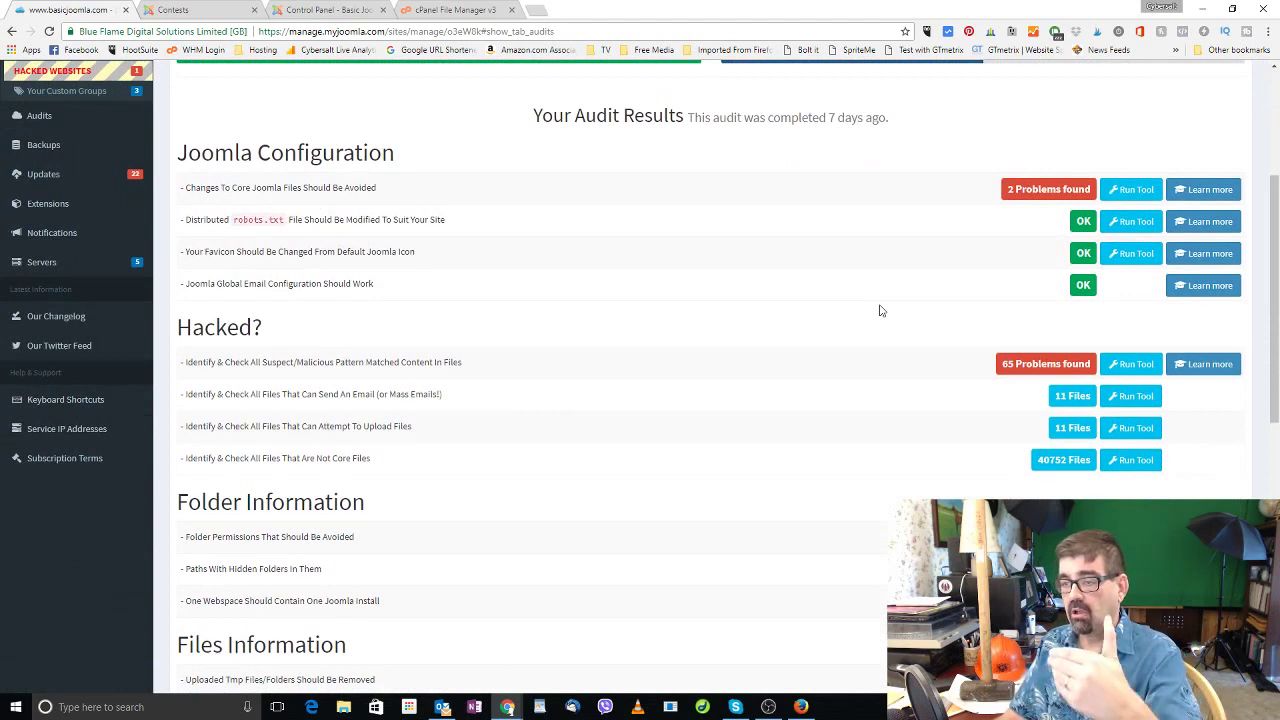
{"action": "scroll", "coordinate": [879, 310], "scroll_direction": "up", "scroll_amount": 3}
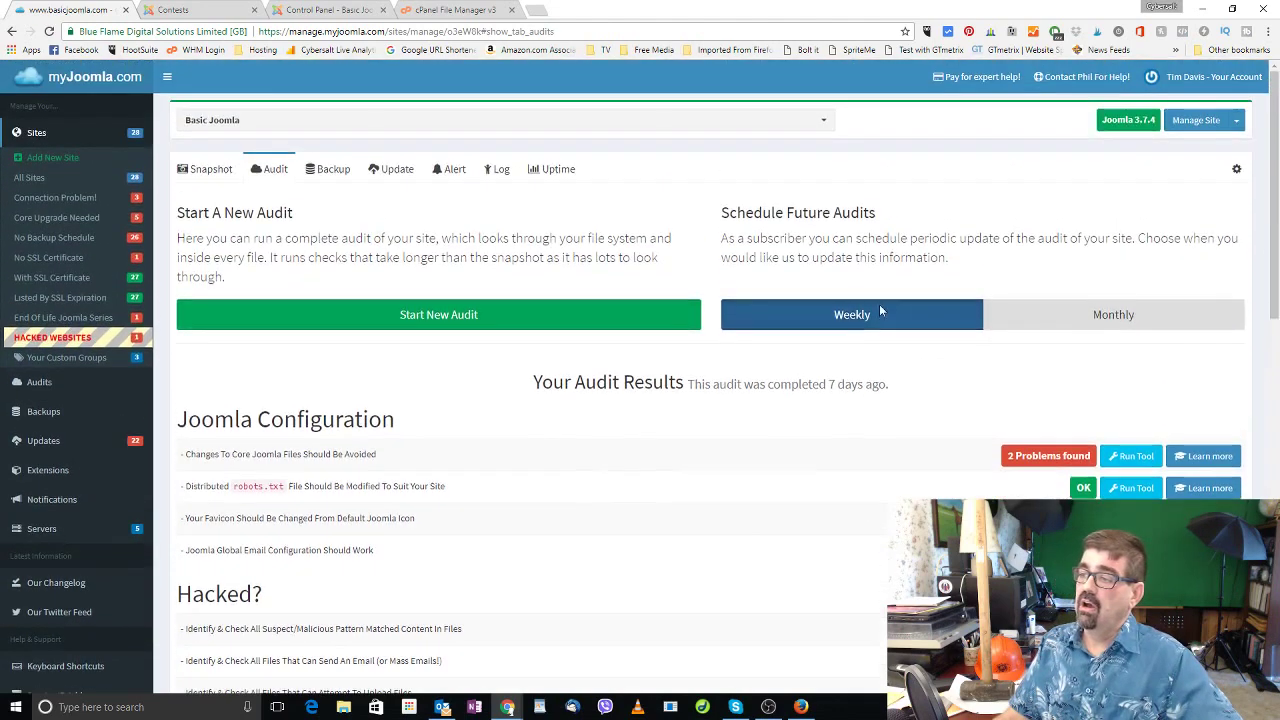
Step: Review the site's Joomla Configuration snapshot and open the explanation of the logs/tmp folder locations check
{"action": "left_click", "coordinate": [205, 170]}
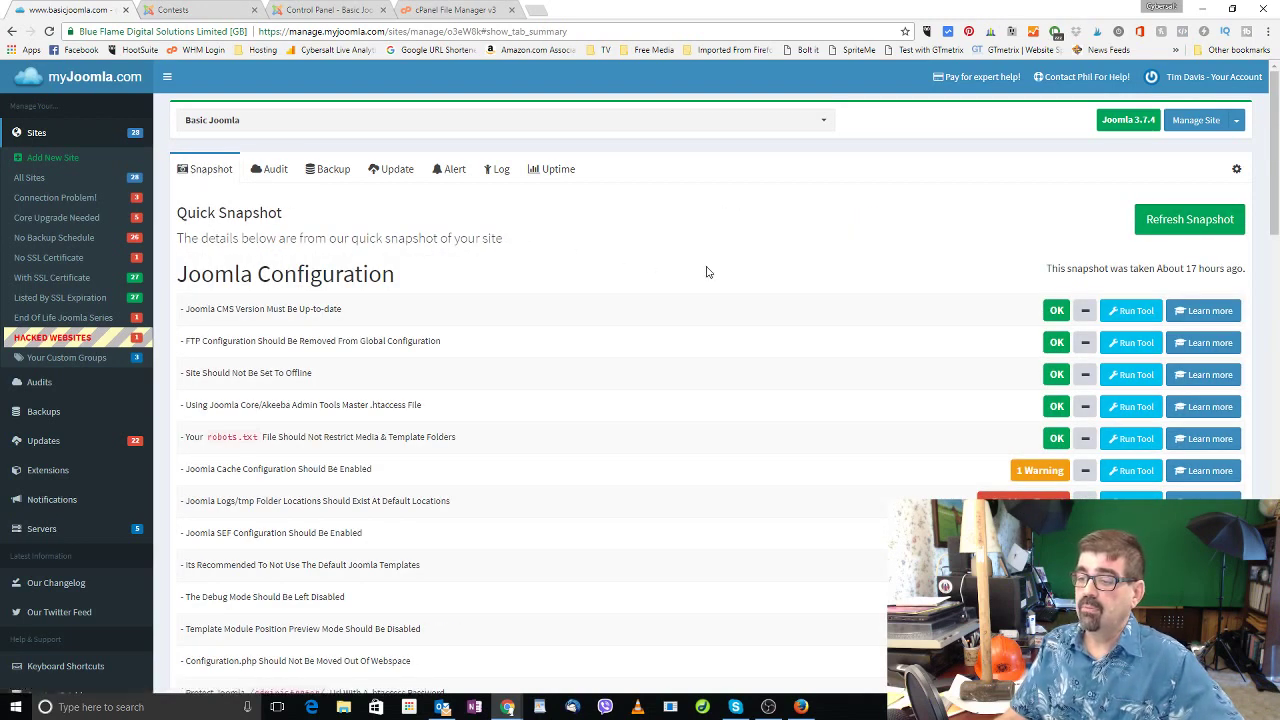
{"action": "scroll", "coordinate": [706, 271], "scroll_direction": "down", "scroll_amount": 1}
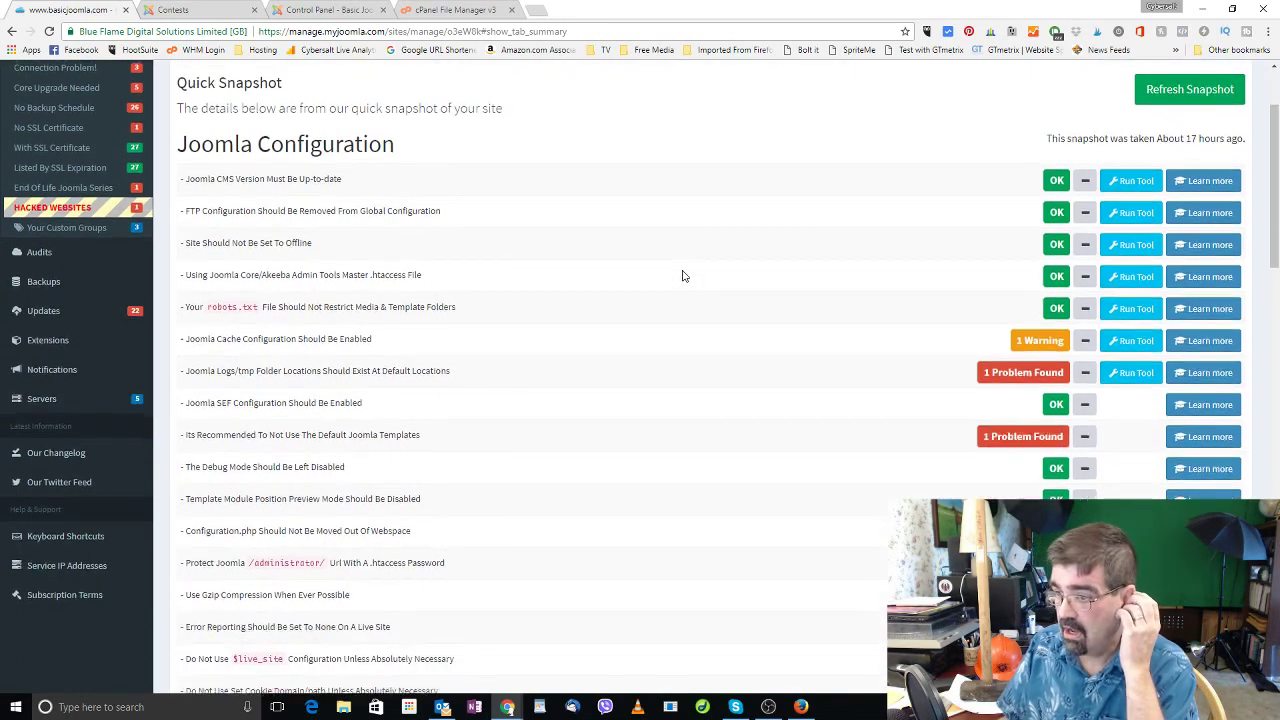
{"action": "scroll", "coordinate": [682, 276], "scroll_direction": "down", "scroll_amount": 1}
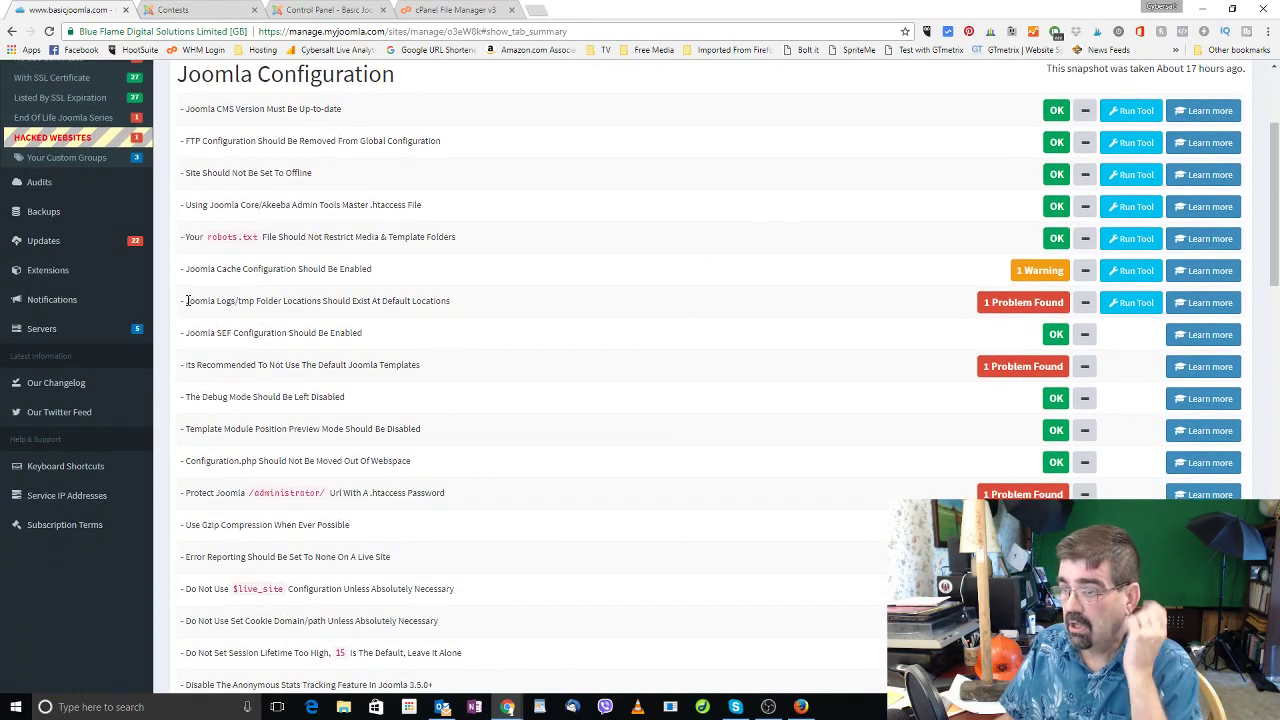
{"action": "left_click_drag", "start_coordinate": [187, 300], "coordinate": [454, 298]}
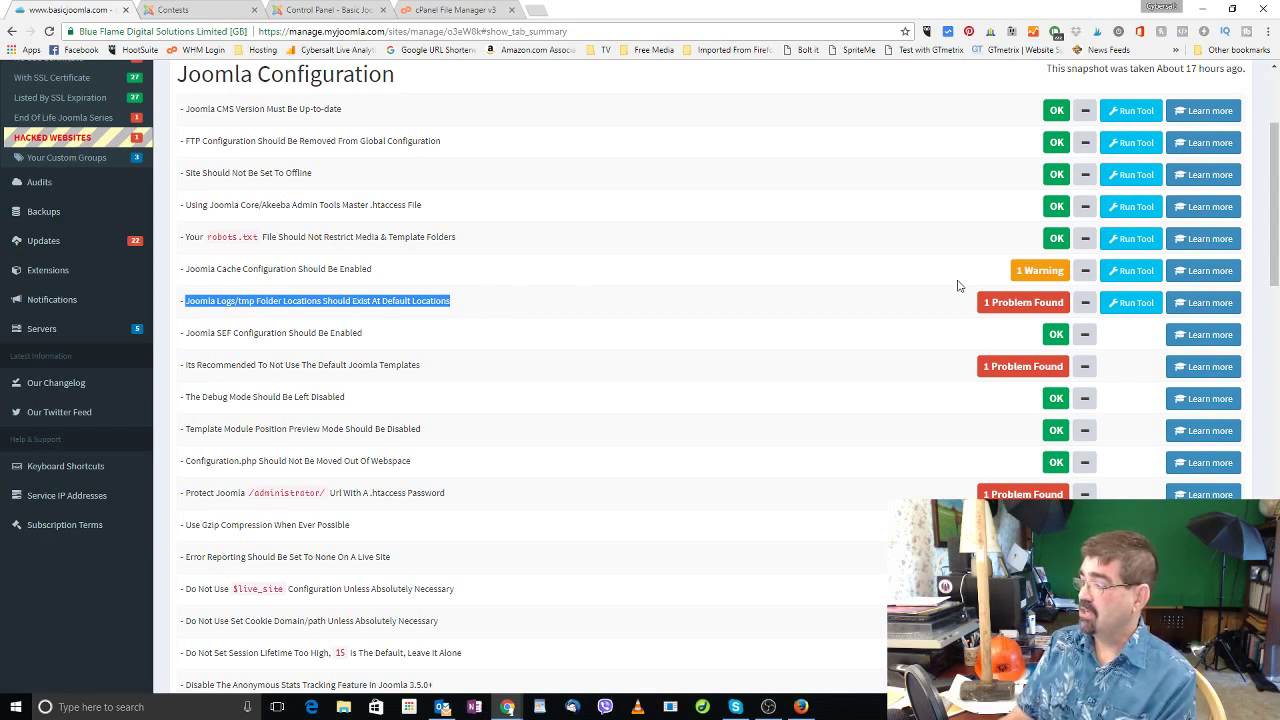
{"action": "left_click", "coordinate": [1197, 311]}
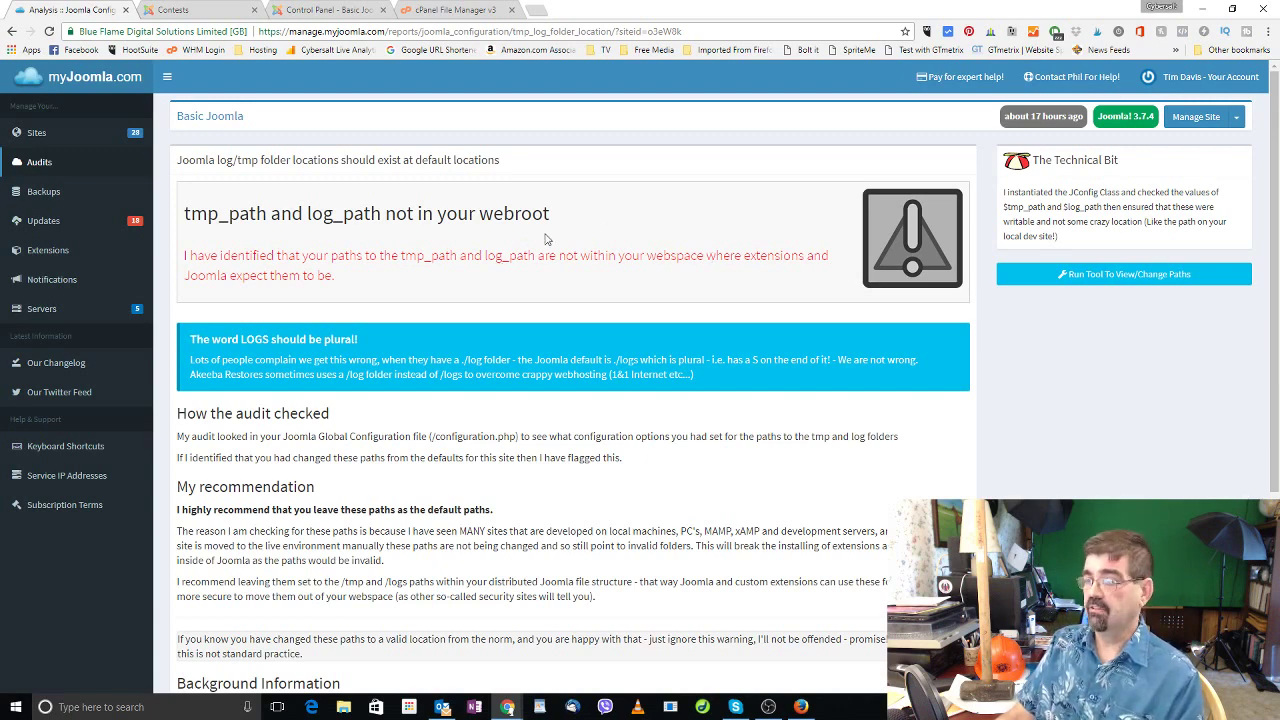
Step: In the Joomla administrator's Global Configuration, set the log folder path to /home/basicjoo/public_html/logs and save
{"action": "left_click", "coordinate": [182, 12]}
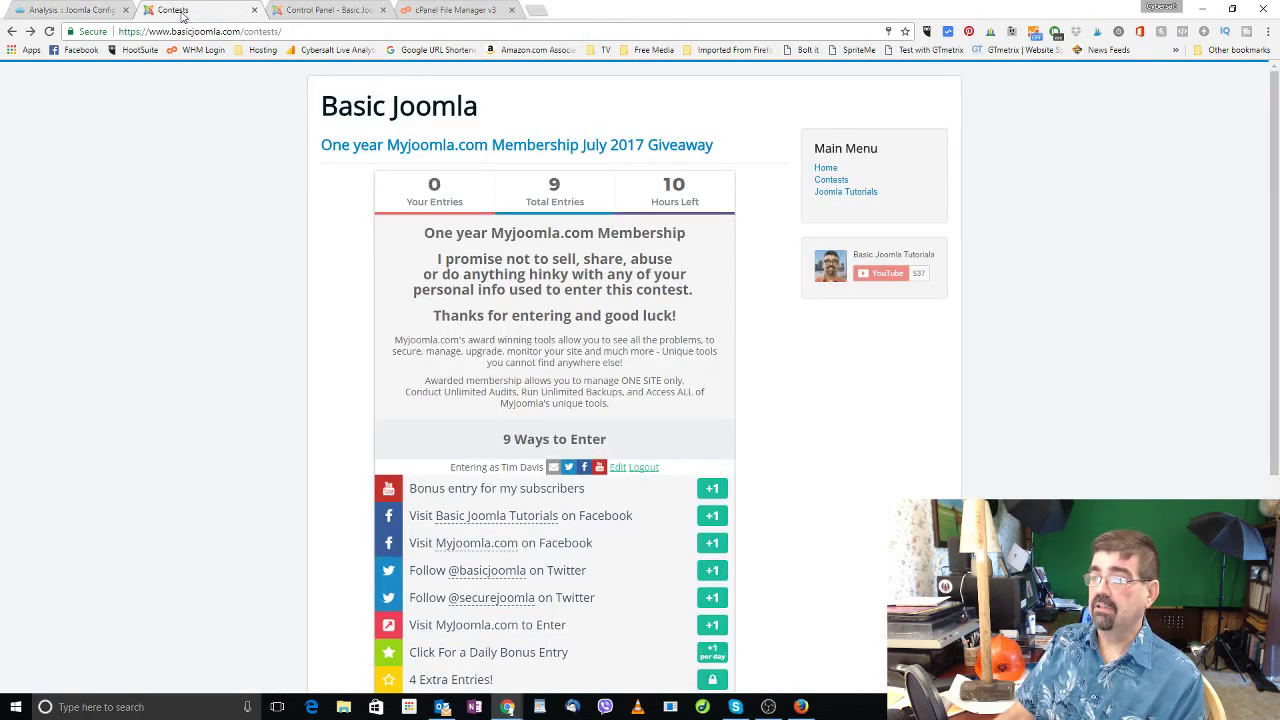
{"action": "left_click", "coordinate": [320, 10]}
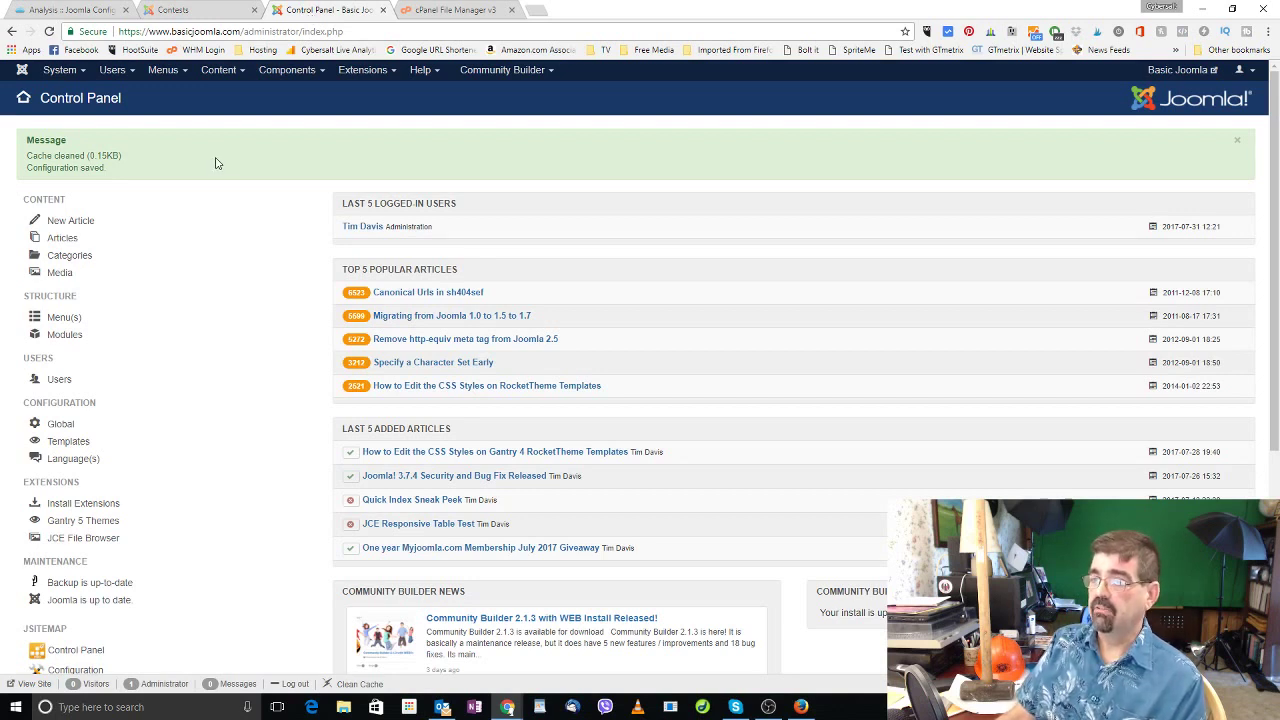
{"action": "left_click", "coordinate": [52, 72]}
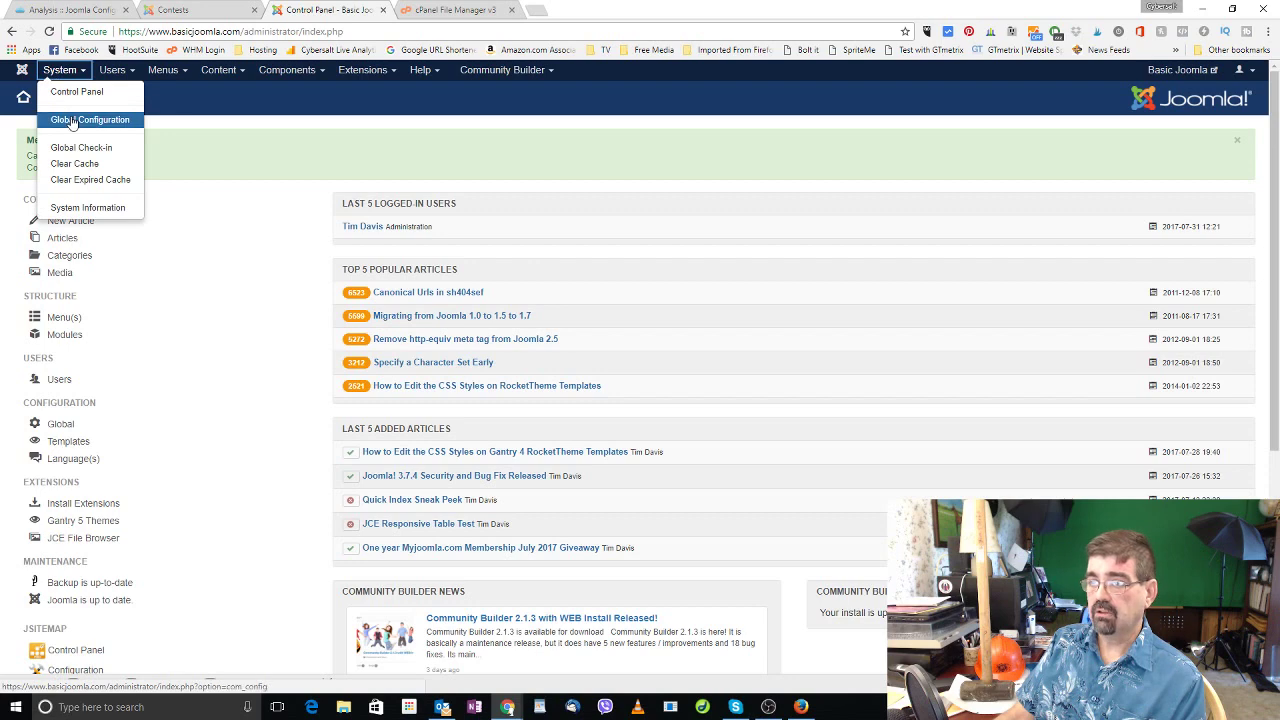
{"action": "left_click", "coordinate": [72, 120]}
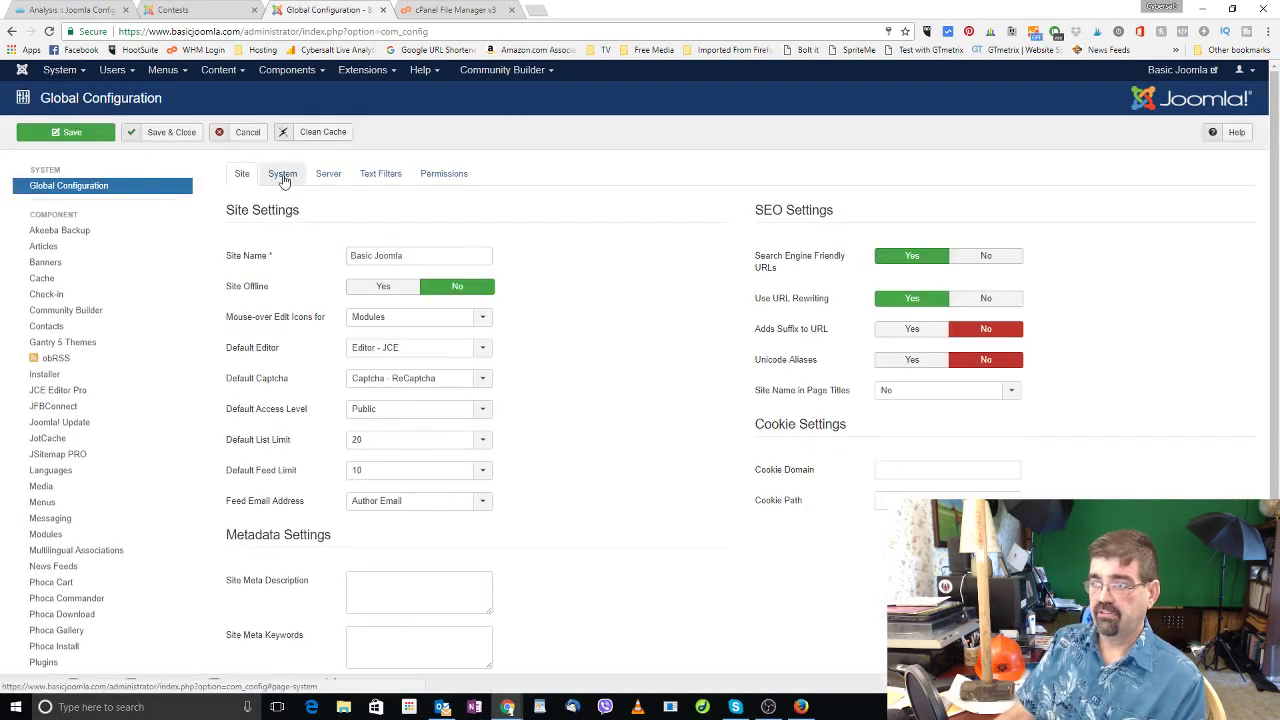
{"action": "left_click", "coordinate": [288, 180]}
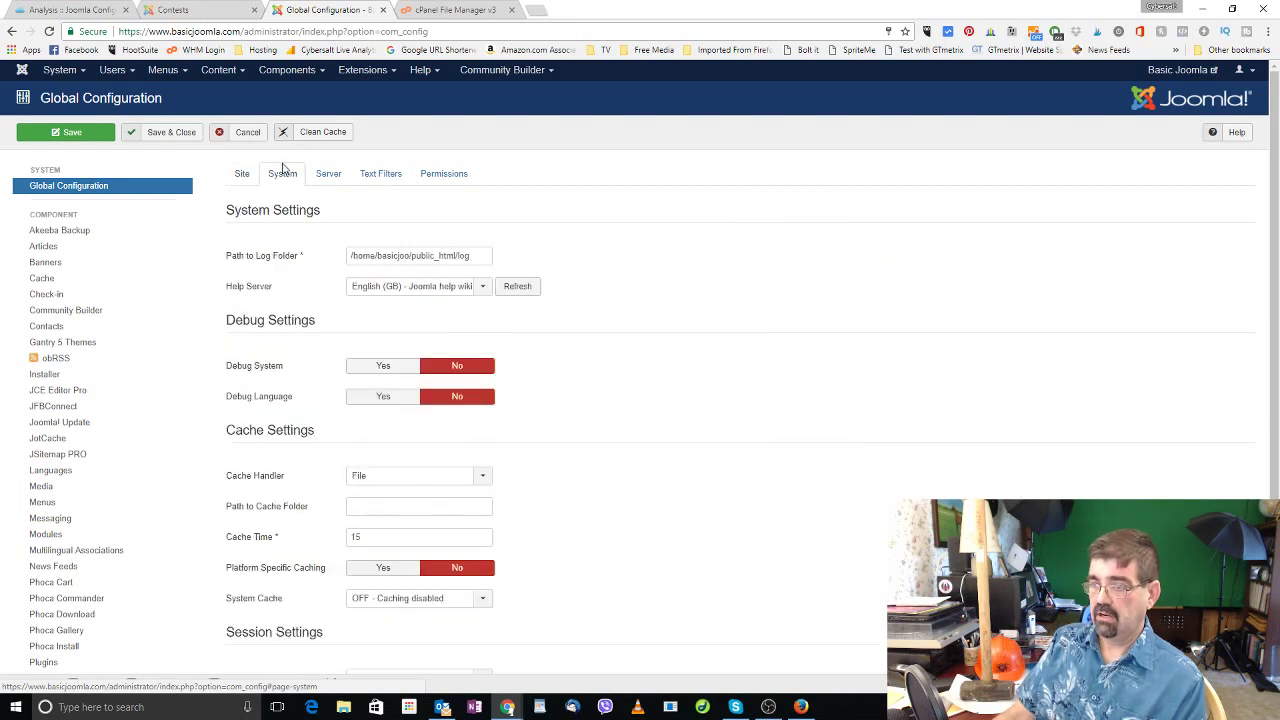
{"action": "mouse_move", "coordinate": [262, 258]}
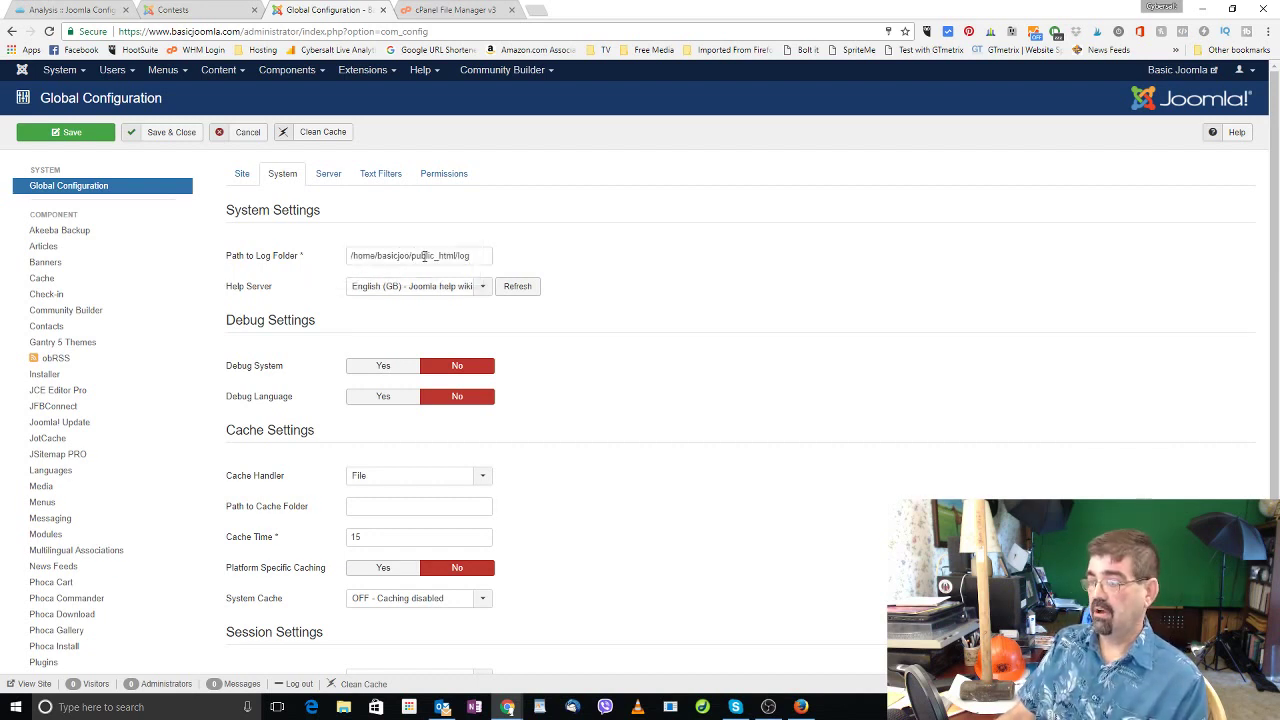
{"action": "left_click", "coordinate": [477, 256]}
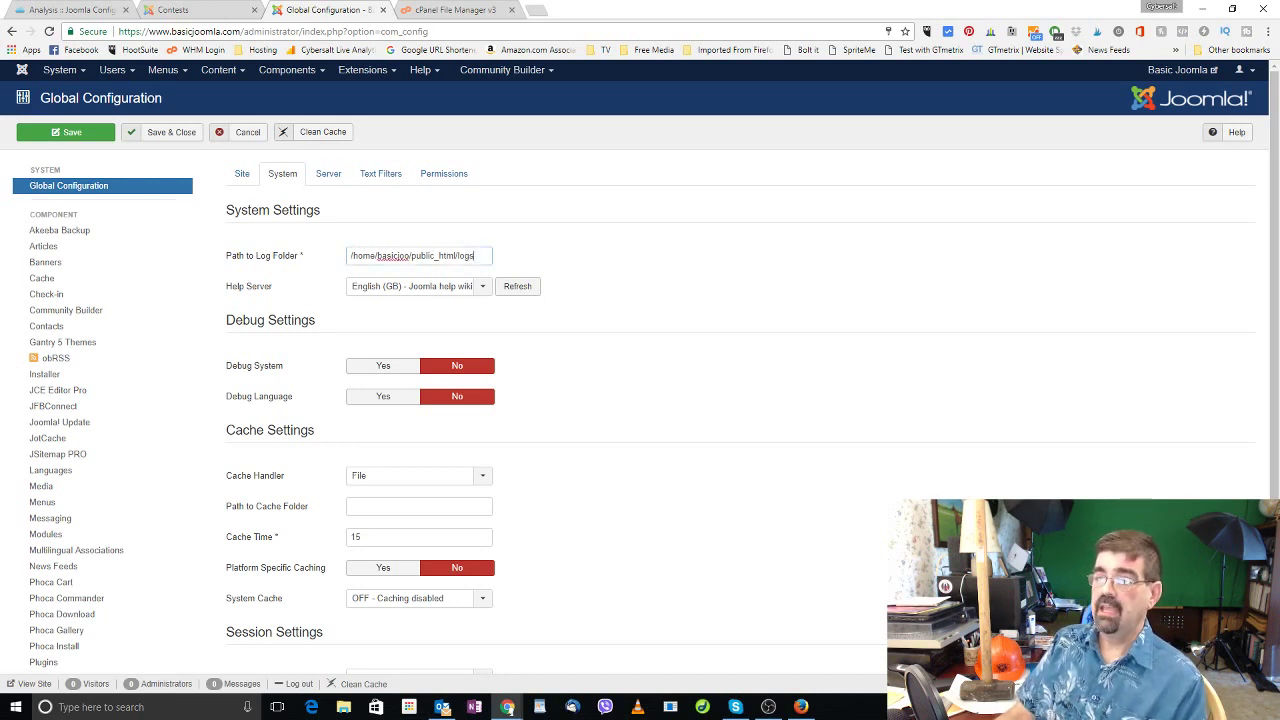
{"action": "left_click", "coordinate": [75, 137]}
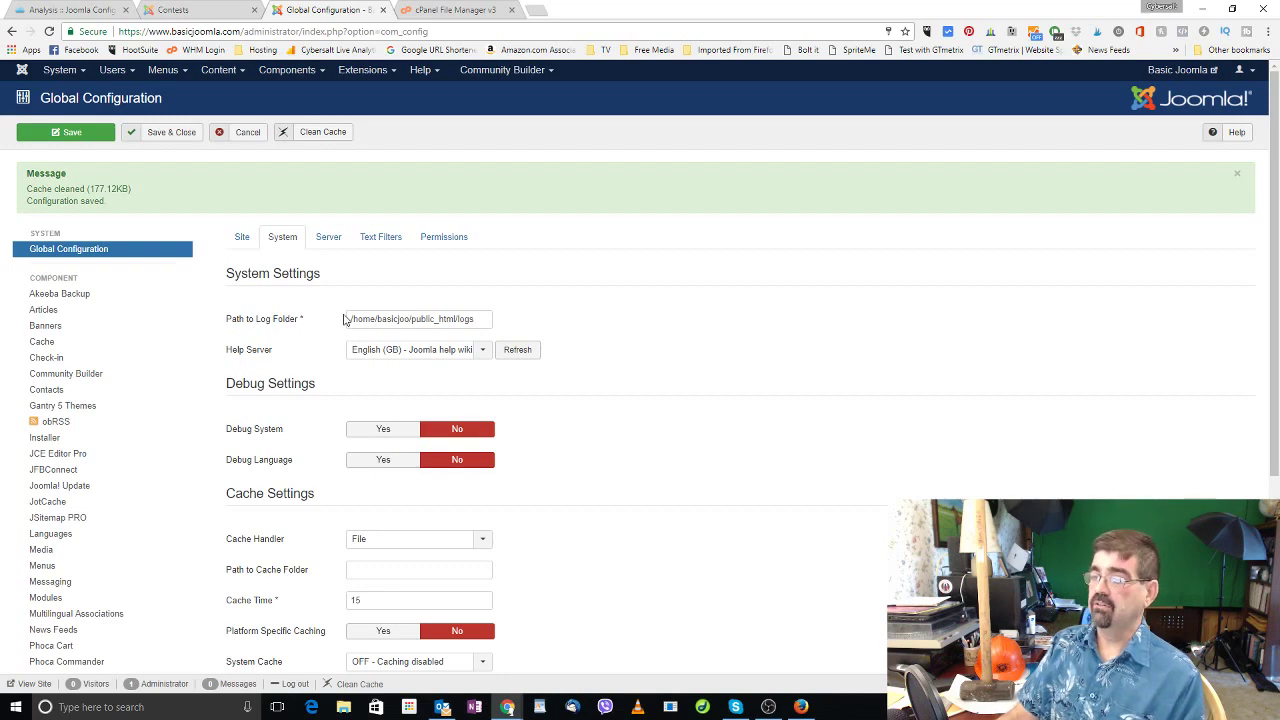
Step: Check the refreshed public_html listing in cPanel File Manager for a logs folder and compare it with the configured log path
{"action": "left_click", "coordinate": [455, 11]}
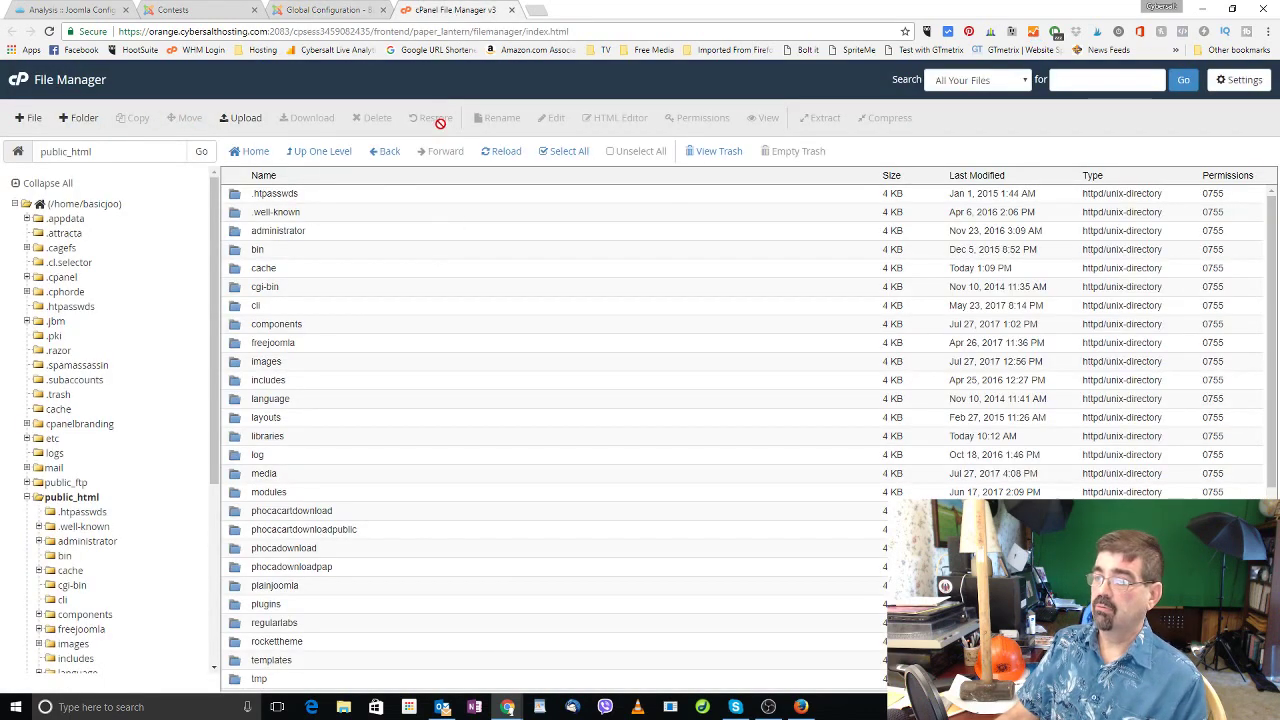
{"action": "left_click", "coordinate": [498, 152]}
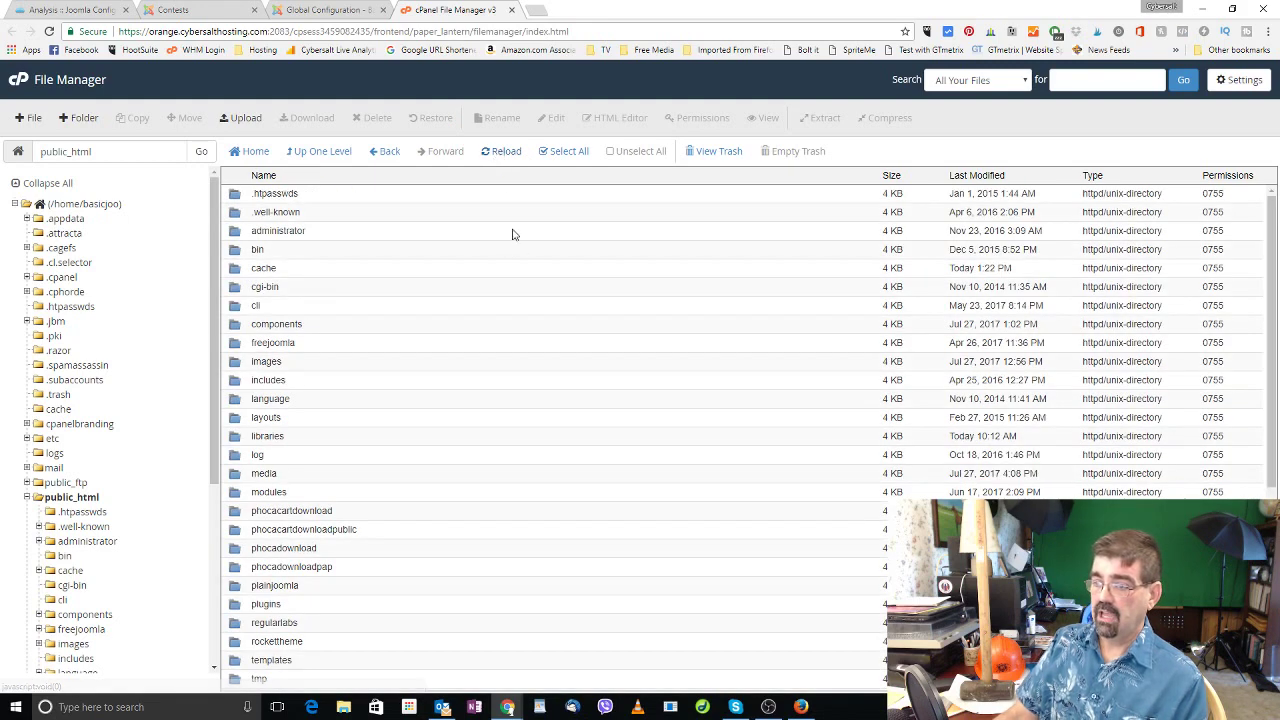
{"action": "scroll", "coordinate": [497, 234], "scroll_direction": "down", "scroll_amount": 3}
{"action": "scroll", "coordinate": [325, 224], "scroll_direction": "up", "scroll_amount": 1}
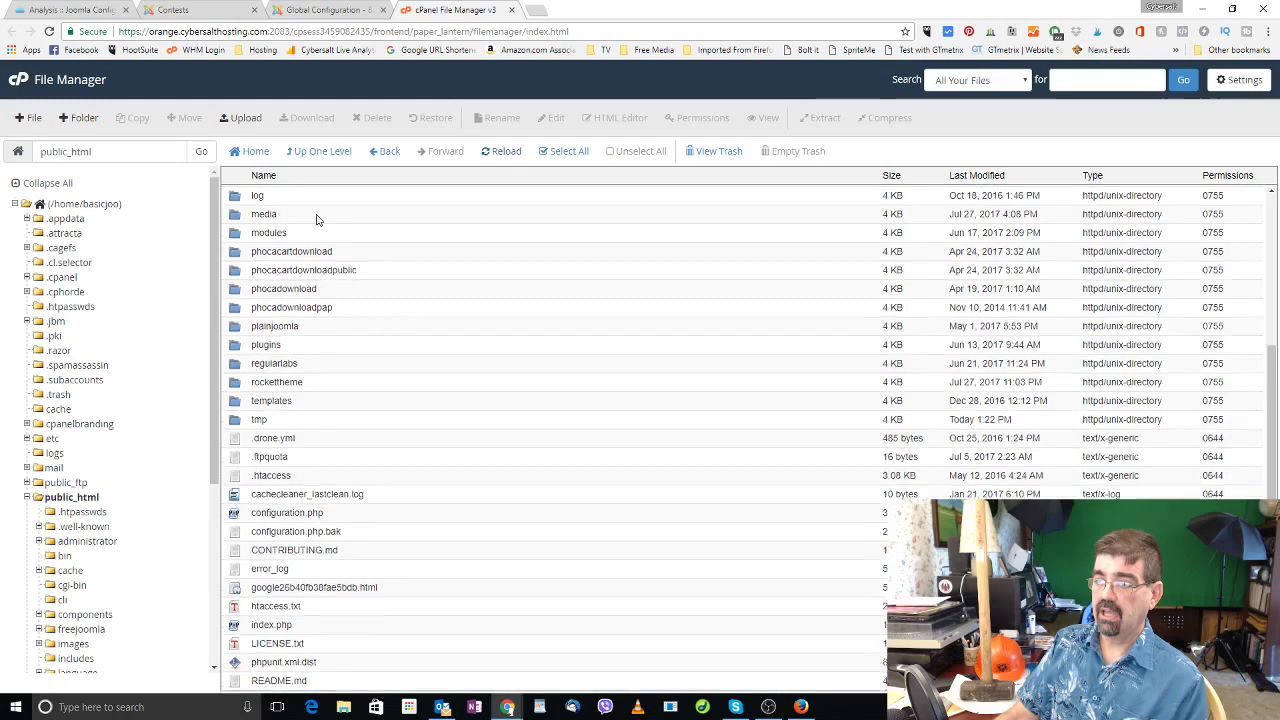
{"action": "left_click_drag", "start_coordinate": [257, 252], "coordinate": [267, 272]}
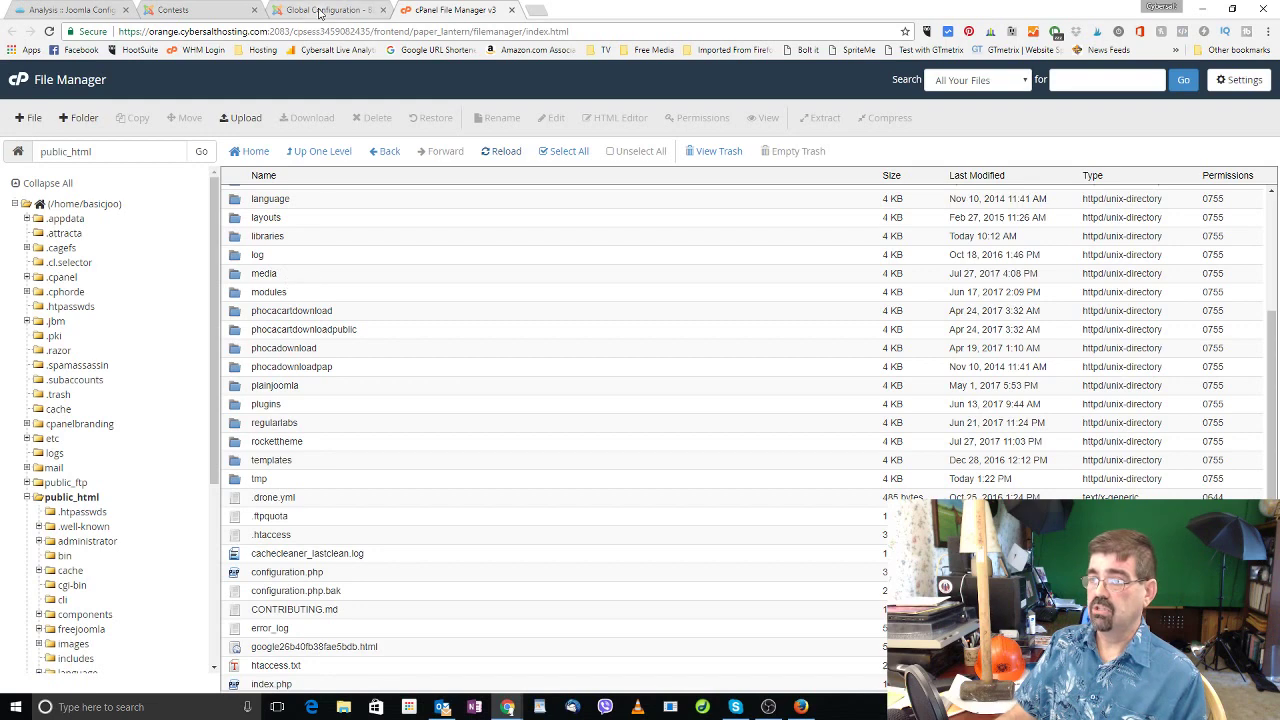
{"action": "left_click", "coordinate": [322, 10]}
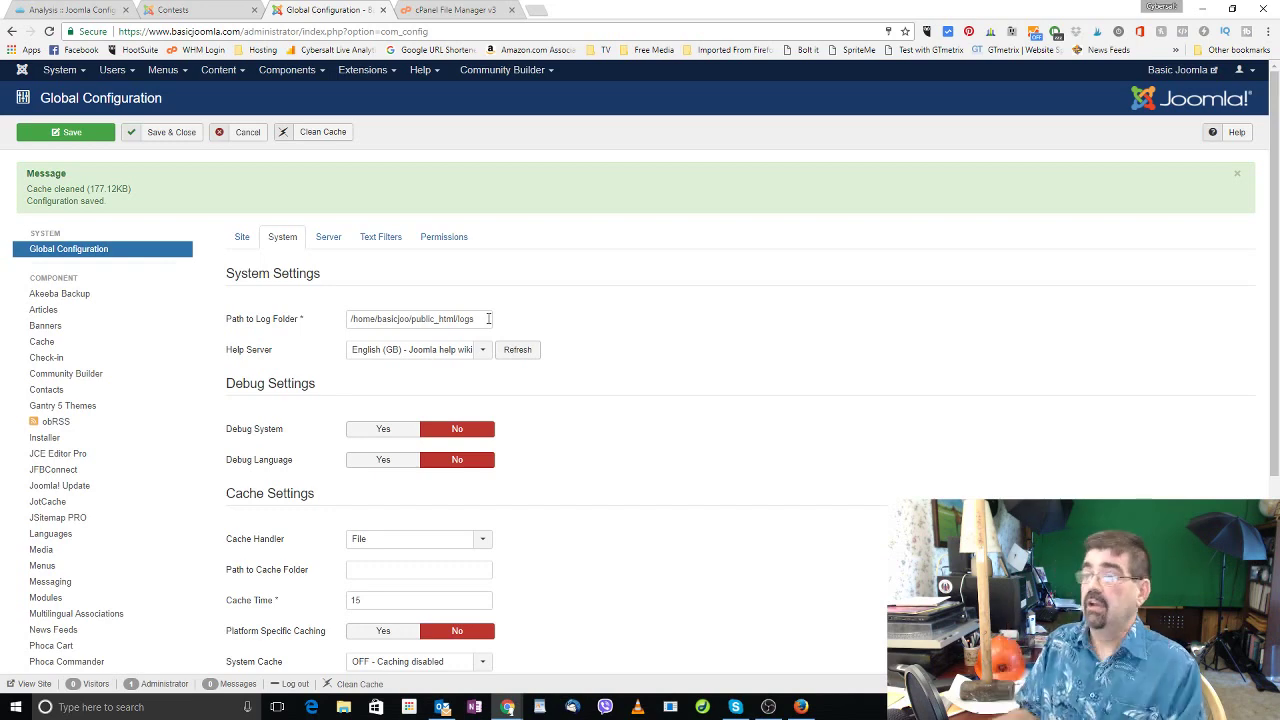
Step: Create a new folder named logs inside public_html in cPanel File Manager
{"action": "left_click", "coordinate": [463, 11]}
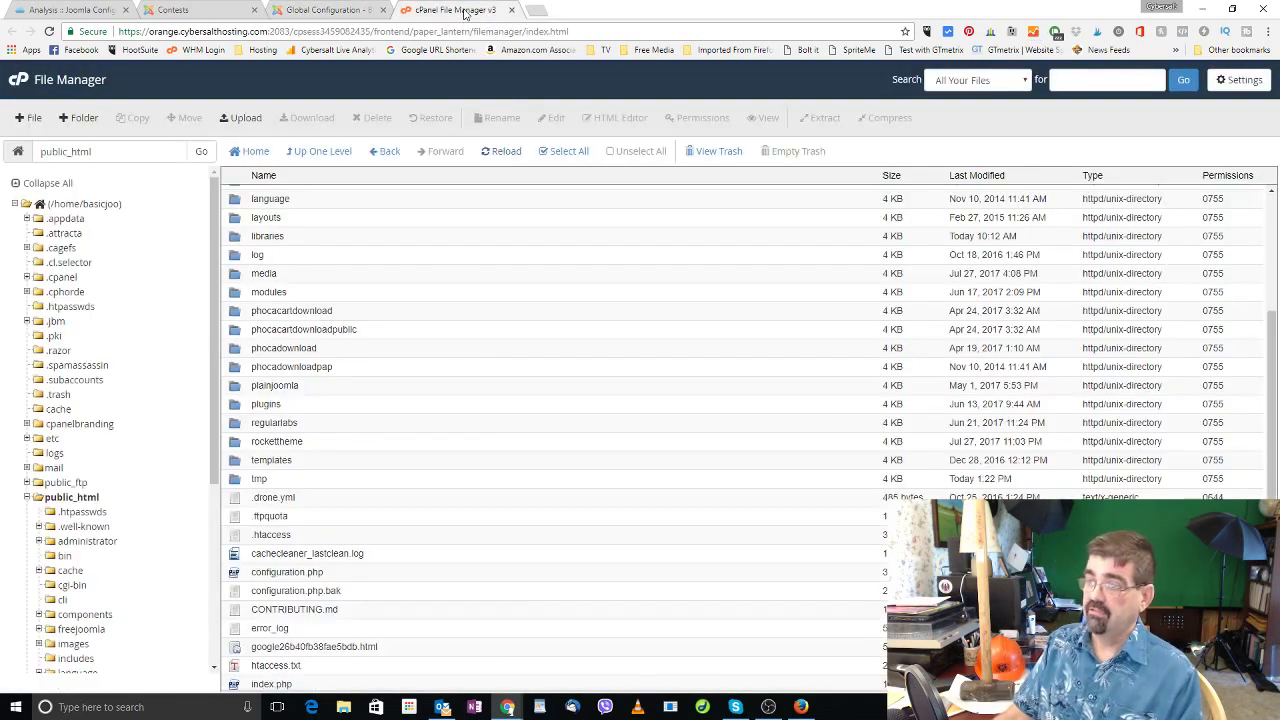
{"action": "scroll", "coordinate": [409, 251], "scroll_direction": "up", "scroll_amount": 3}
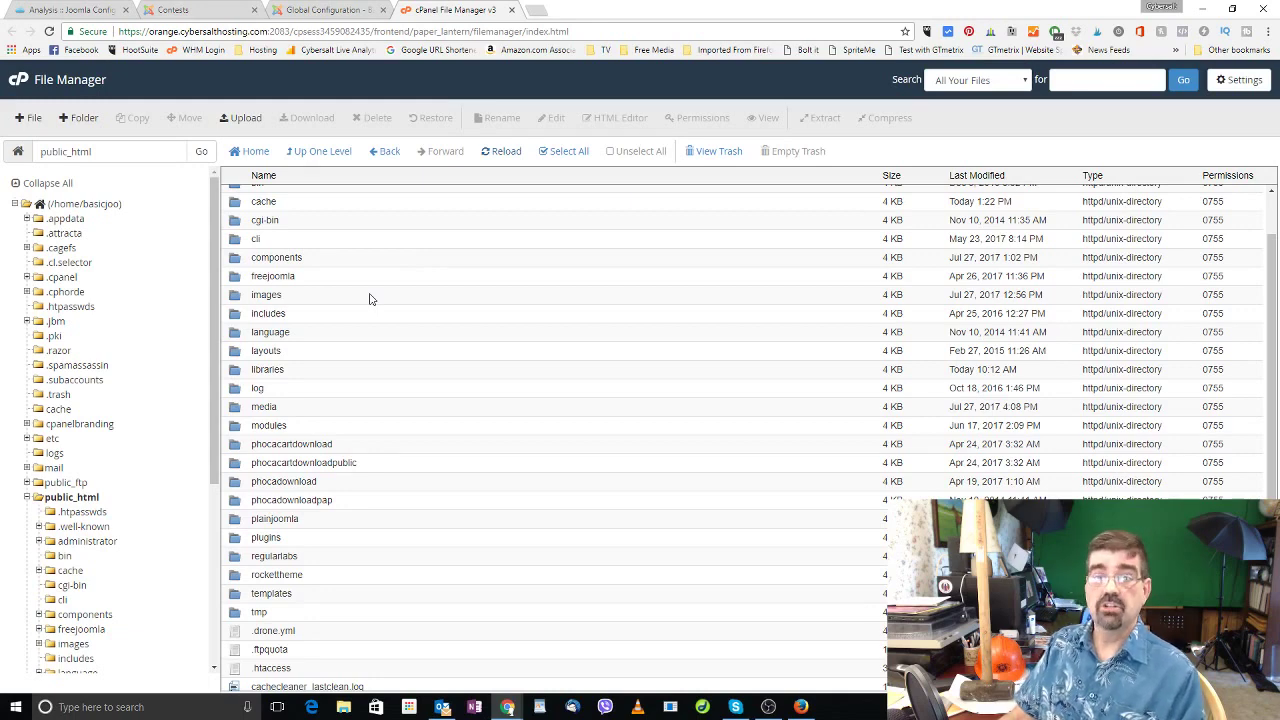
{"action": "left_click", "coordinate": [86, 121]}
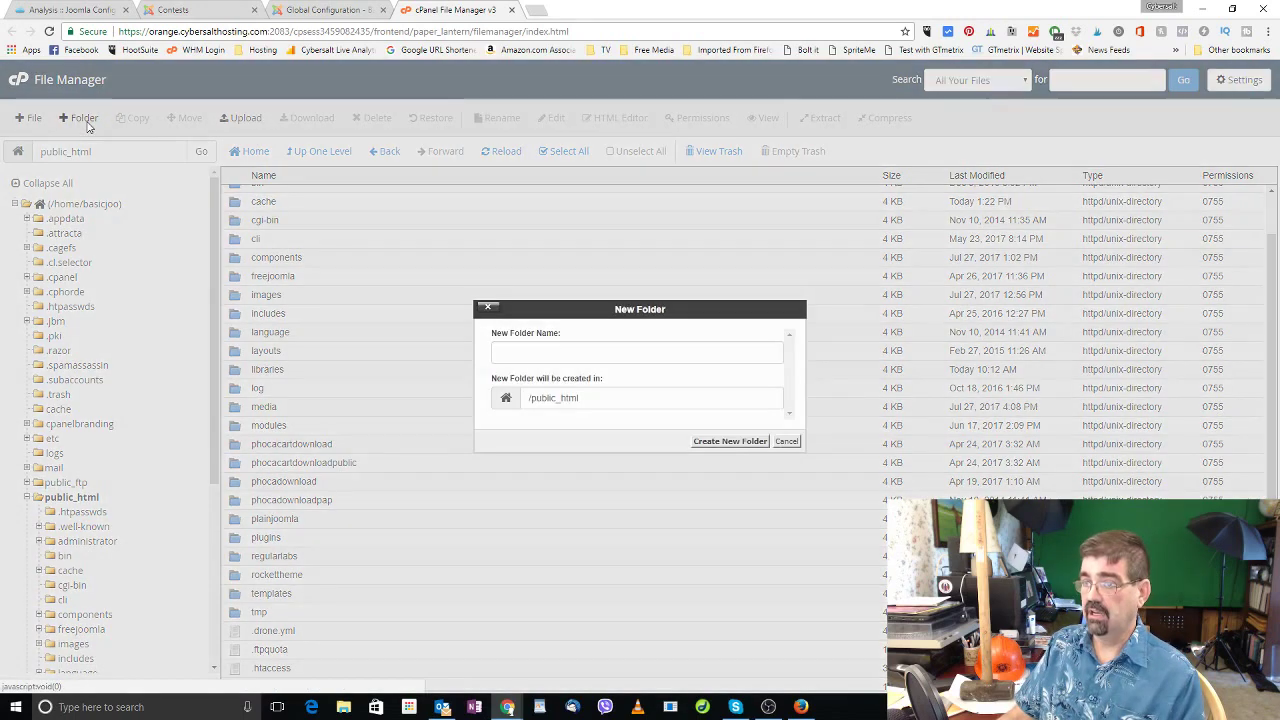
{"action": "left_click", "coordinate": [522, 350]}
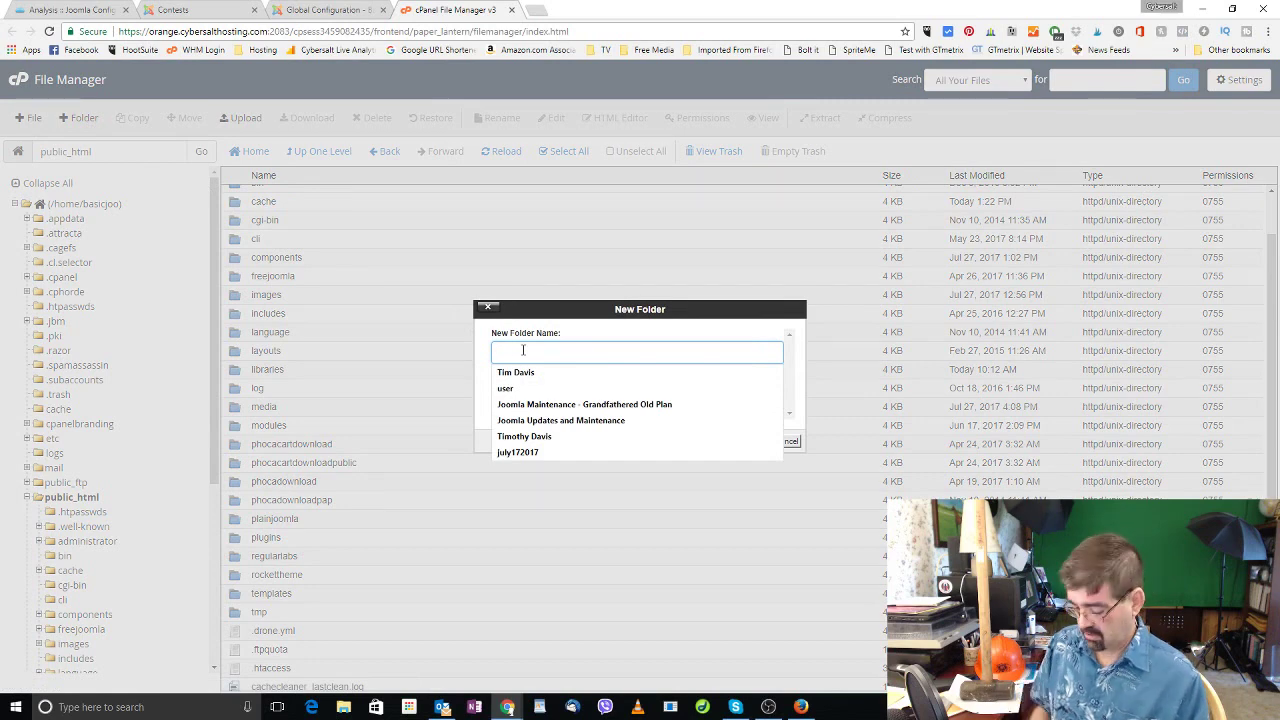
{"action": "type", "text": "logs"}
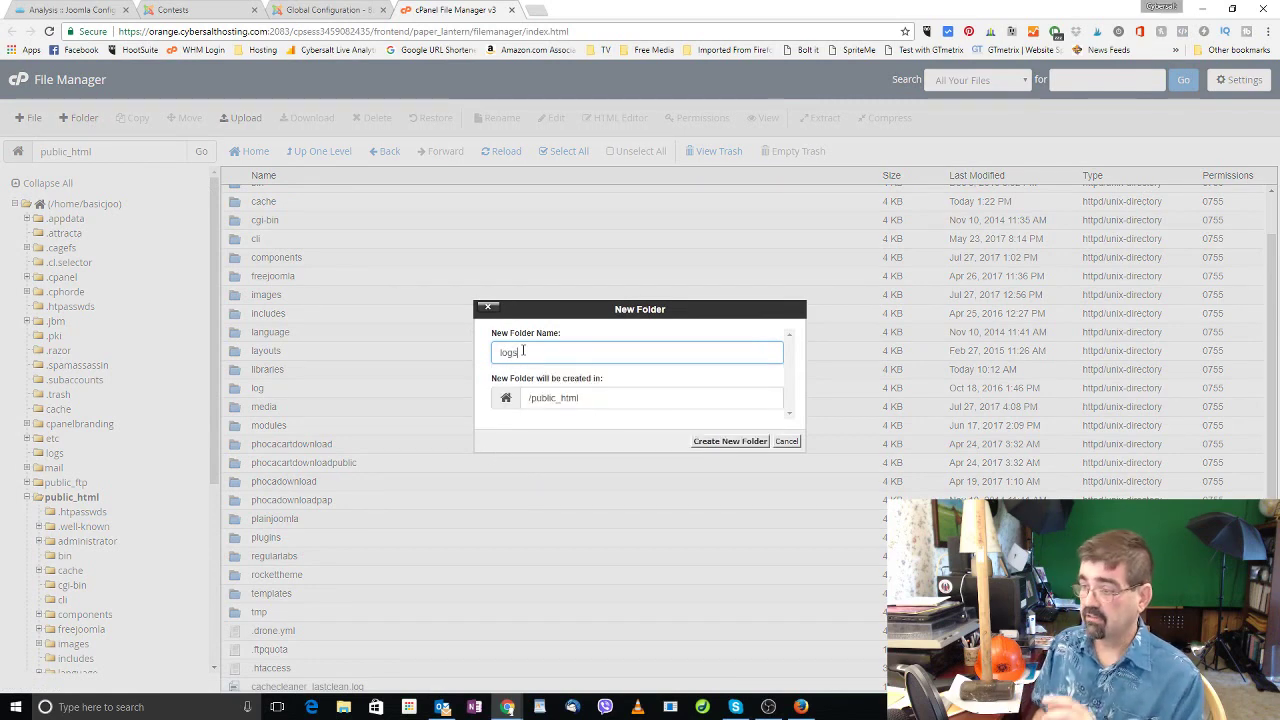
{"action": "key", "text": "Return"}
{"action": "scroll", "coordinate": [522, 355], "scroll_direction": "down", "scroll_amount": 3}
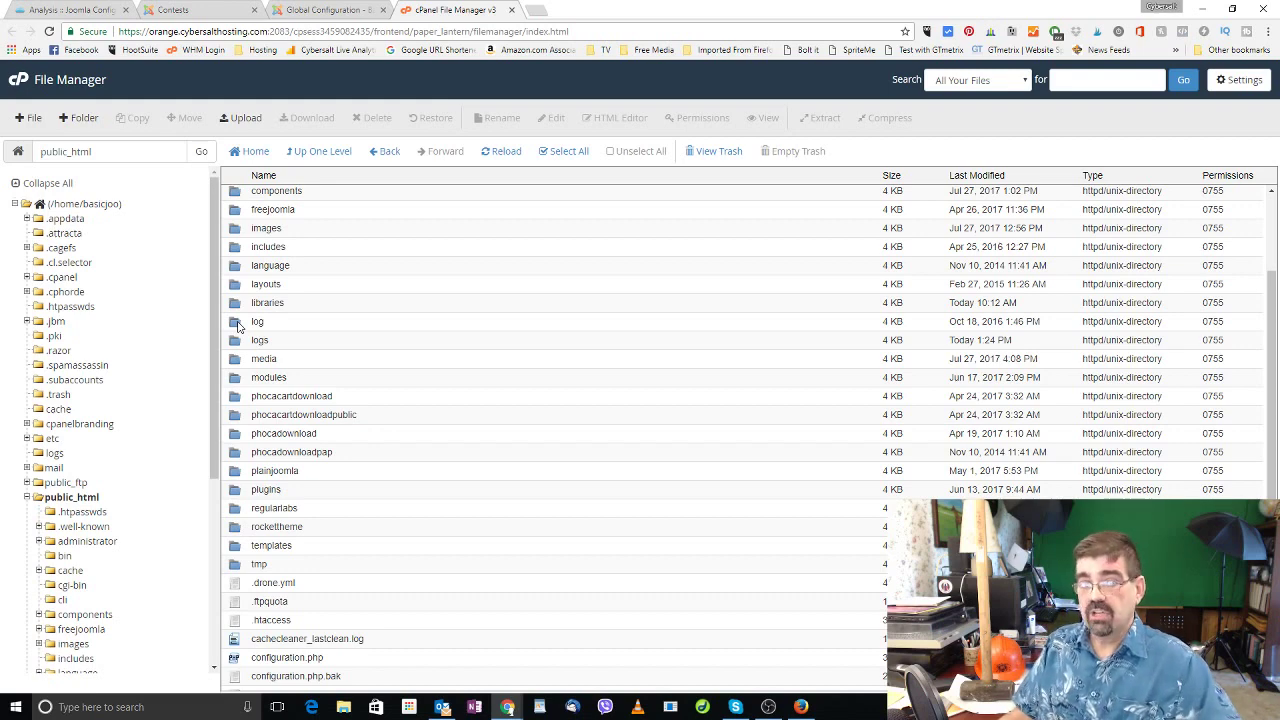
Step: Inspect the contents of the old log folder in public_html and permanently delete that folder, skipping the trash
{"action": "double_click", "coordinate": [238, 325]}
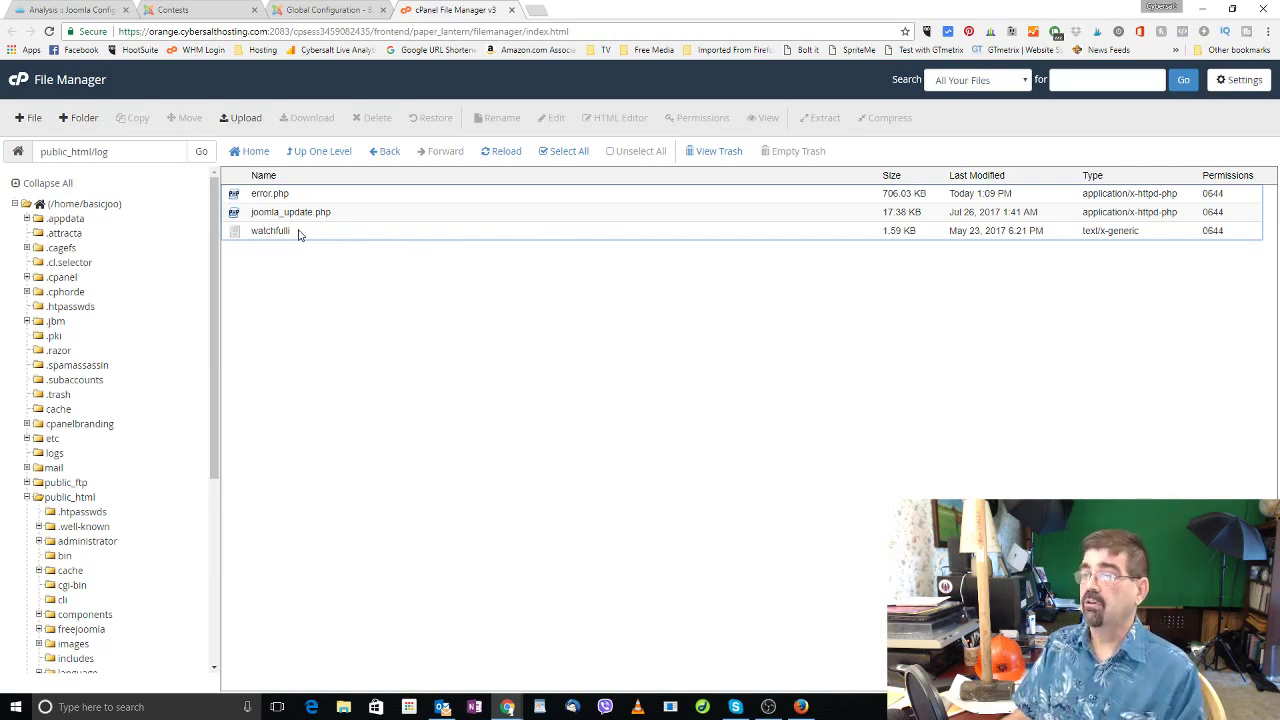
{"action": "left_click", "coordinate": [323, 154]}
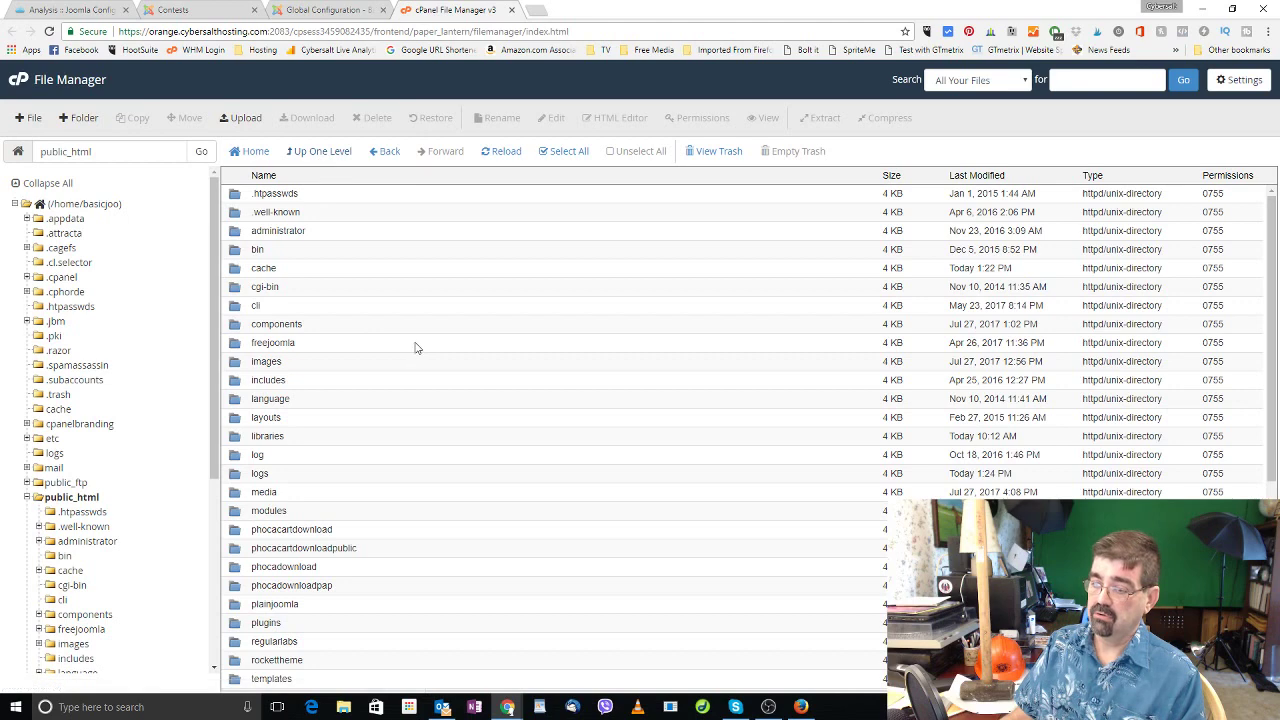
{"action": "left_click", "coordinate": [237, 457]}
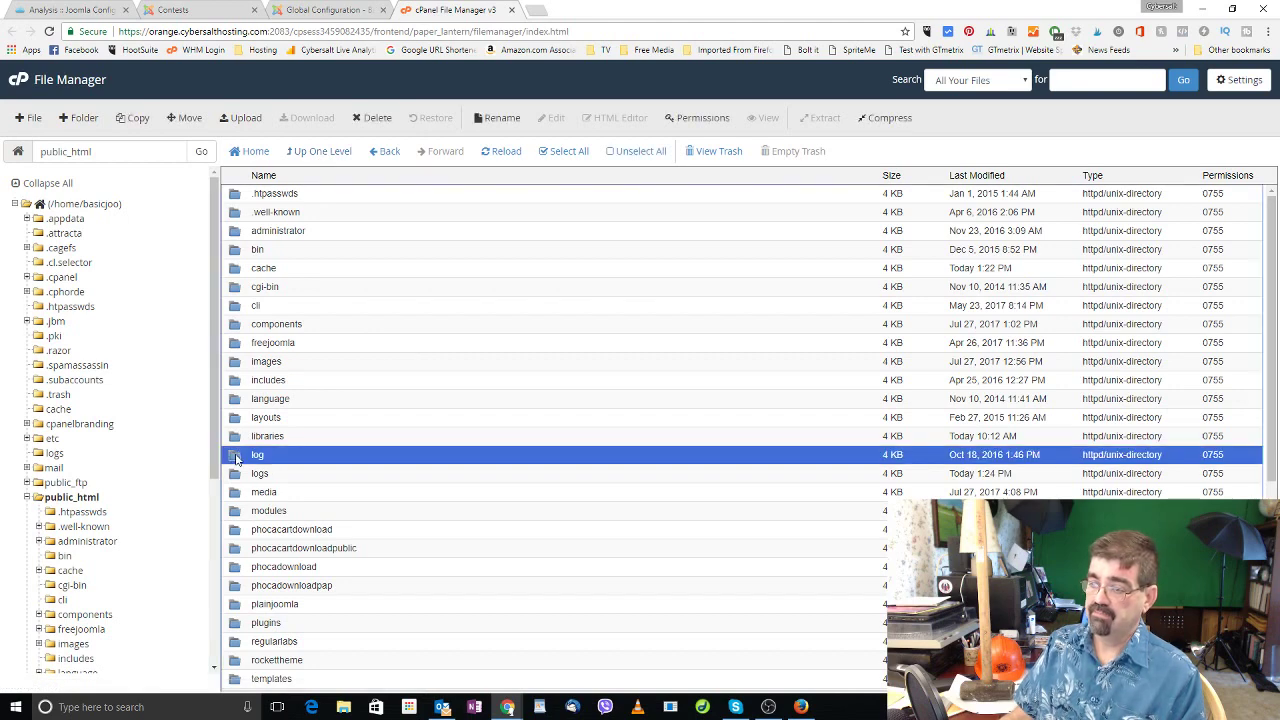
{"action": "right_click", "coordinate": [237, 458]}
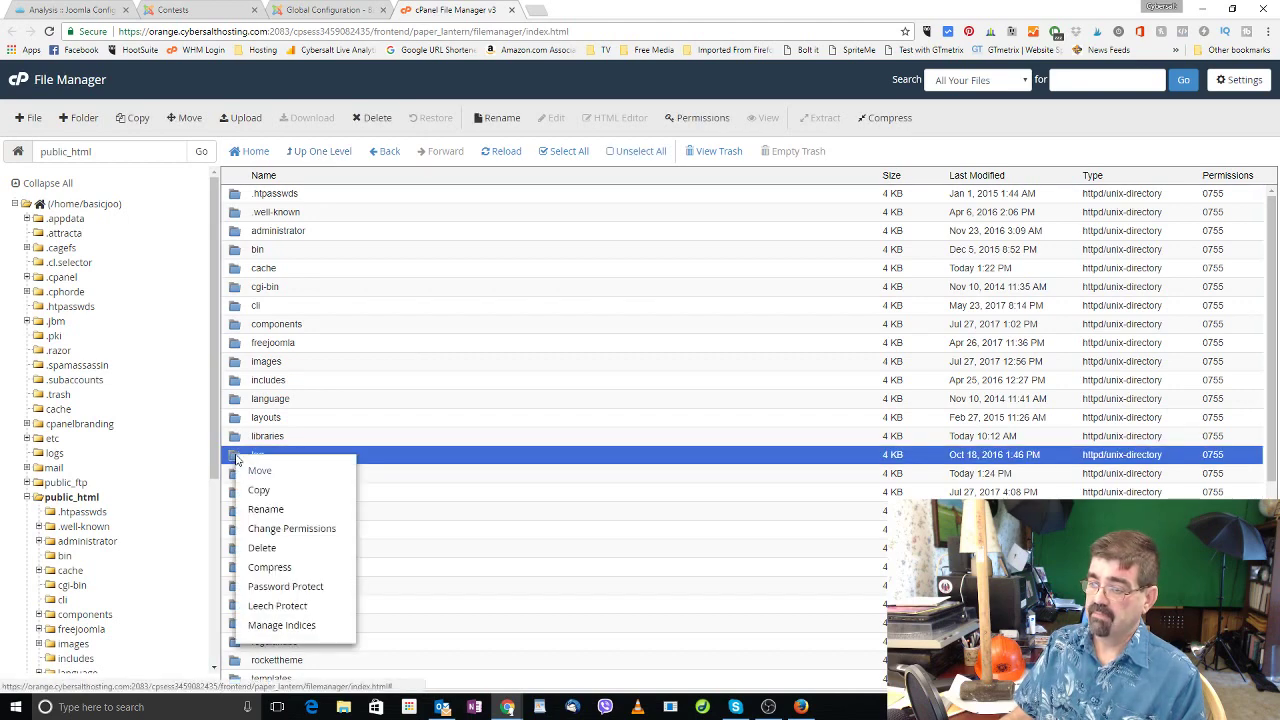
{"action": "left_click", "coordinate": [287, 548]}
{"action": "left_click", "coordinate": [502, 384]}
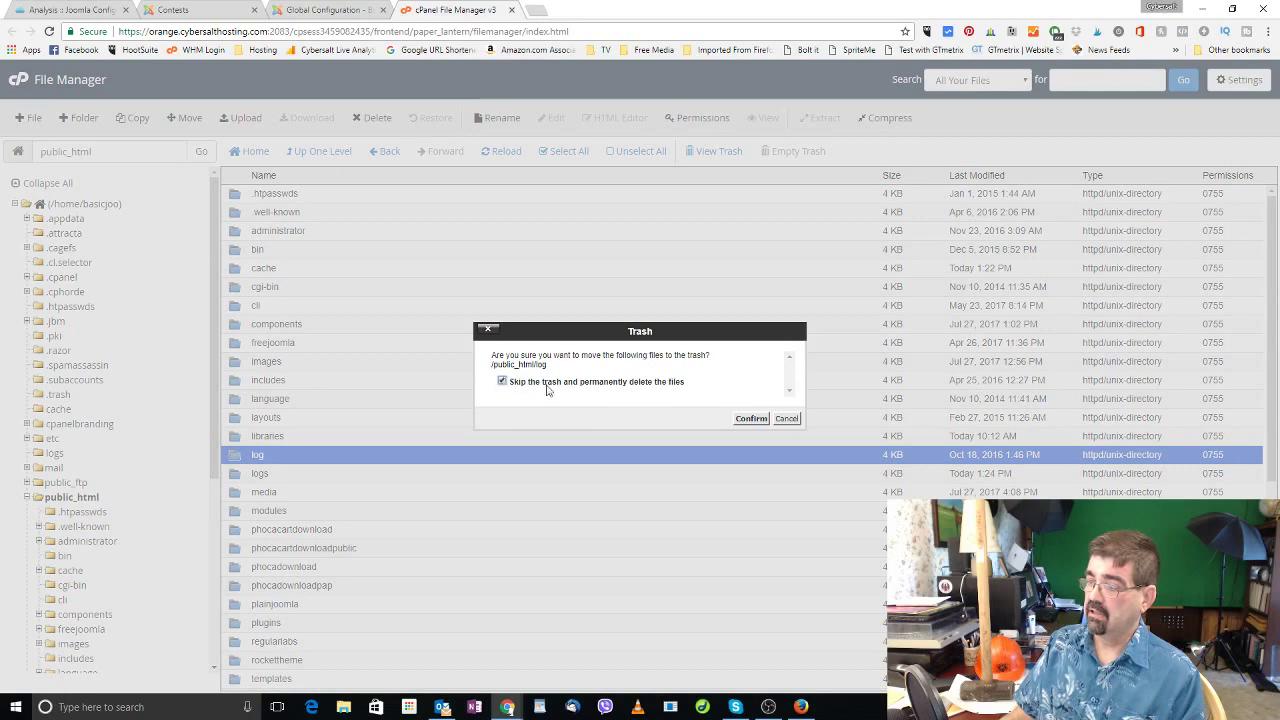
{"action": "left_click", "coordinate": [751, 418]}
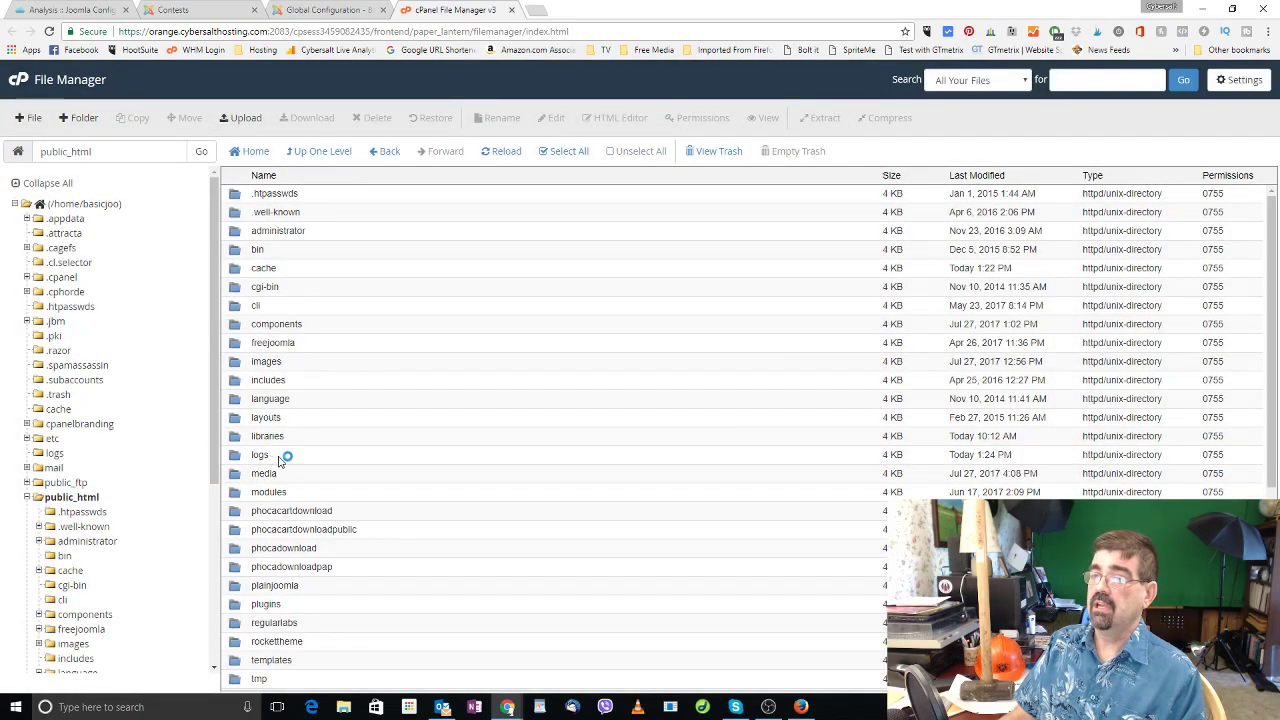
Step: Check the temp folder path in Joomla's Global Configuration server settings and return to the site's myJoomla snapshot
{"action": "left_click", "coordinate": [303, 10]}
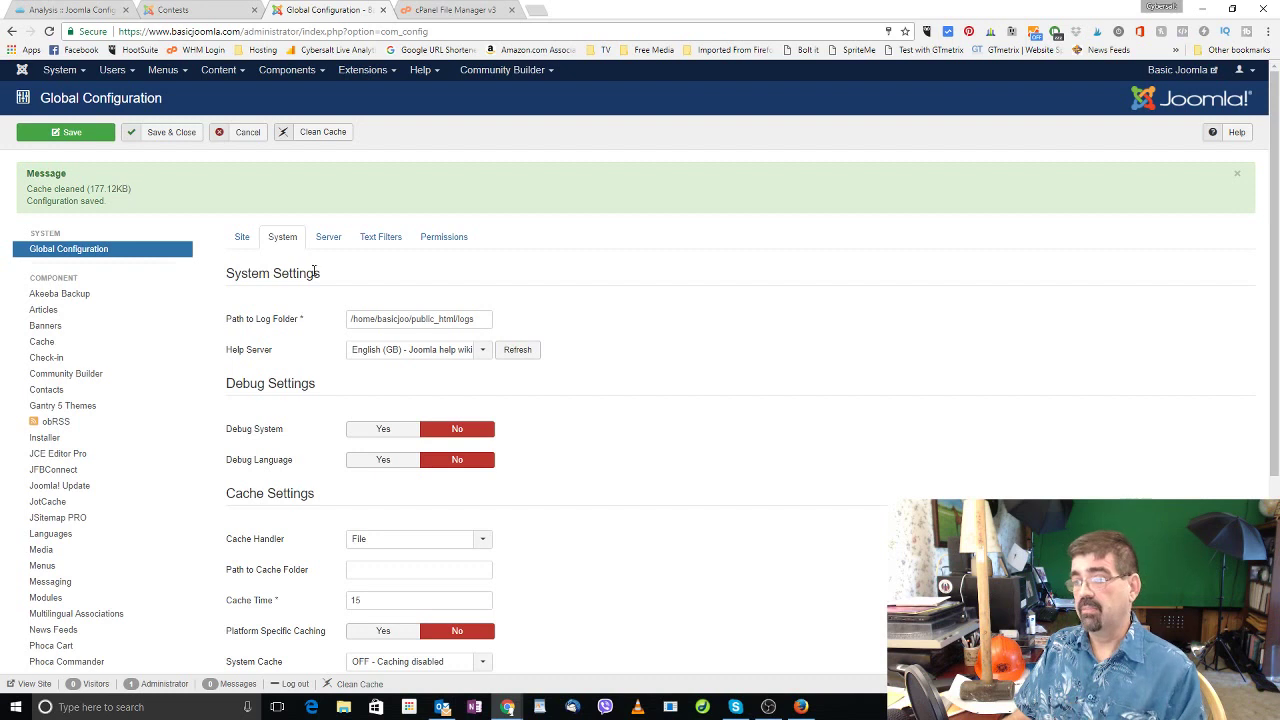
{"action": "left_click", "coordinate": [333, 239]}
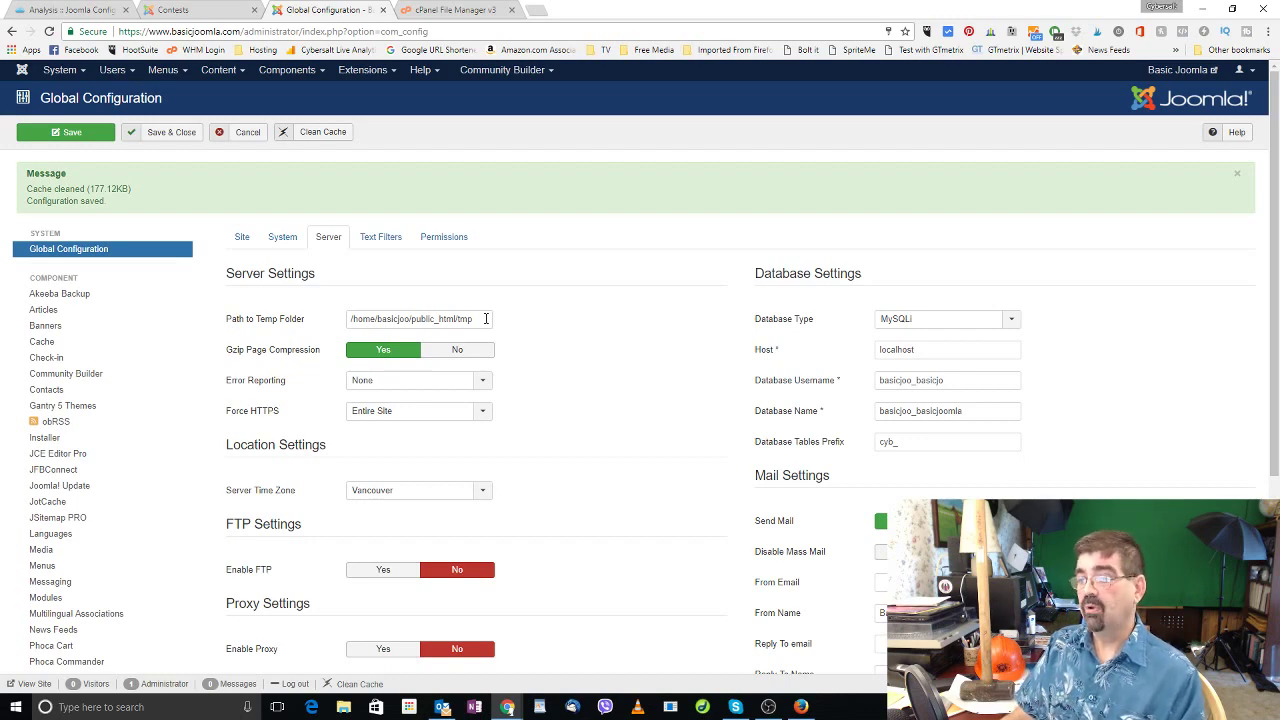
{"action": "left_click", "coordinate": [61, 12]}
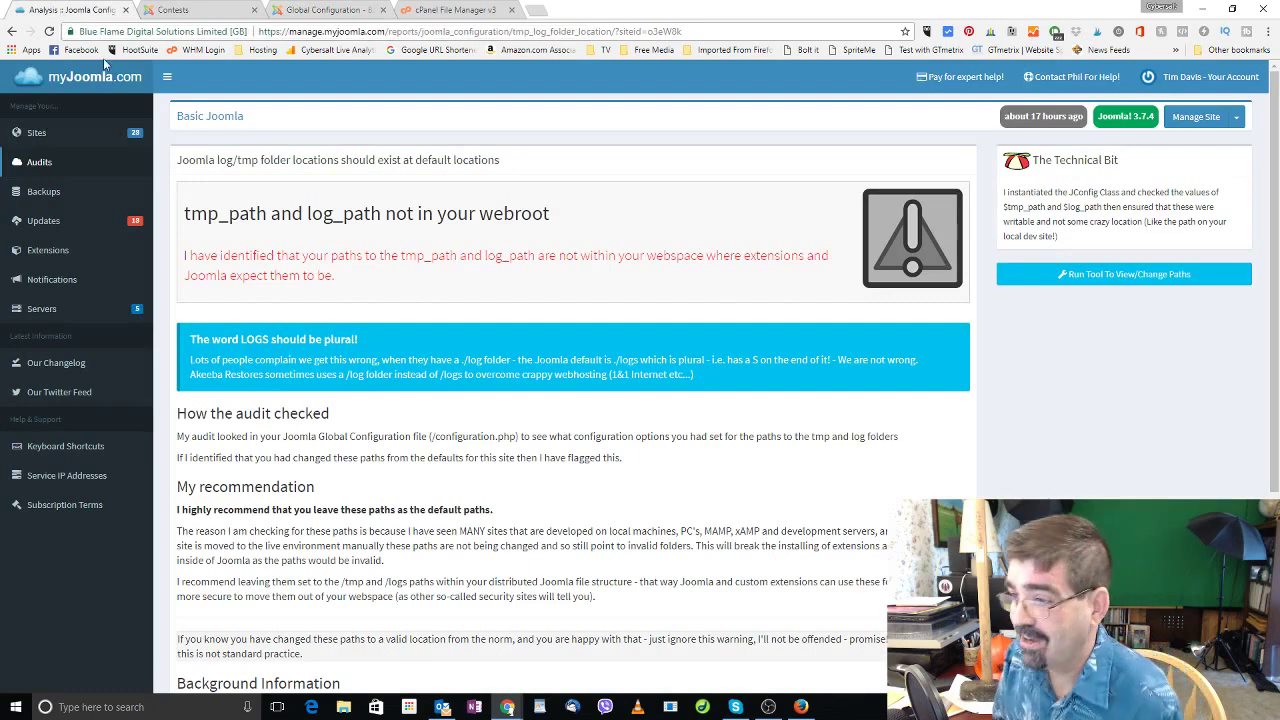
{"action": "left_click", "coordinate": [12, 32]}
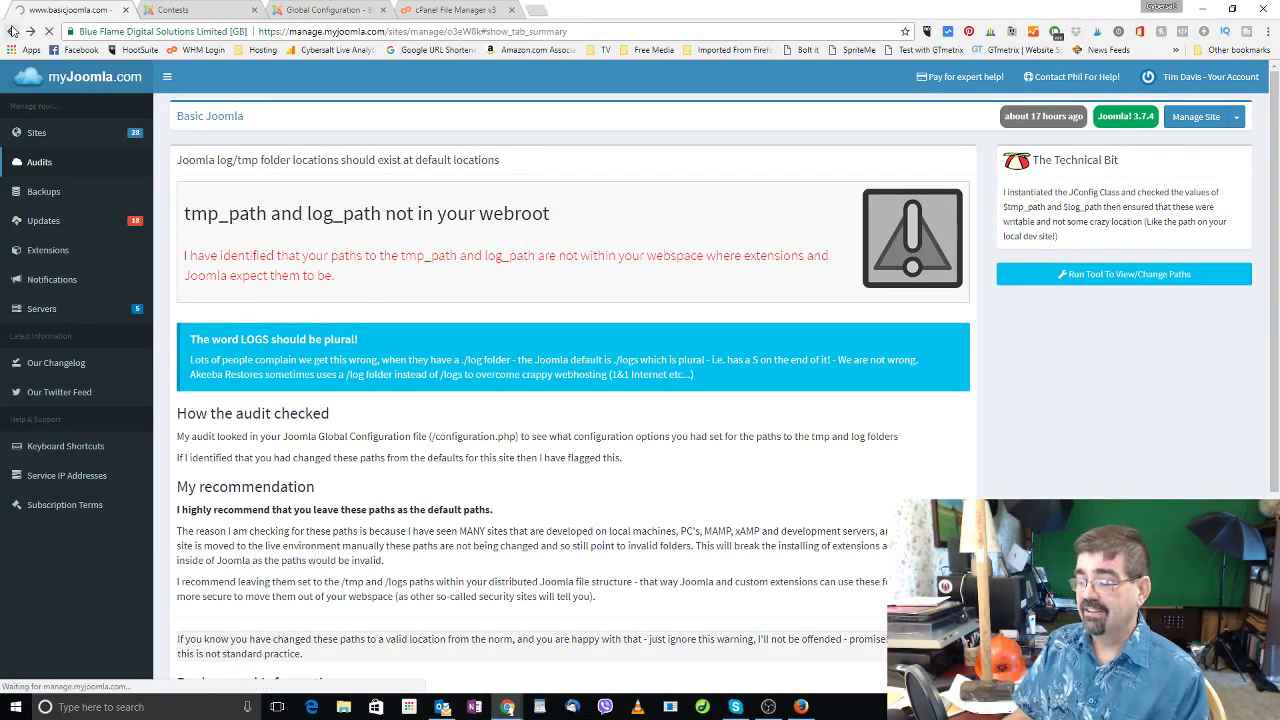